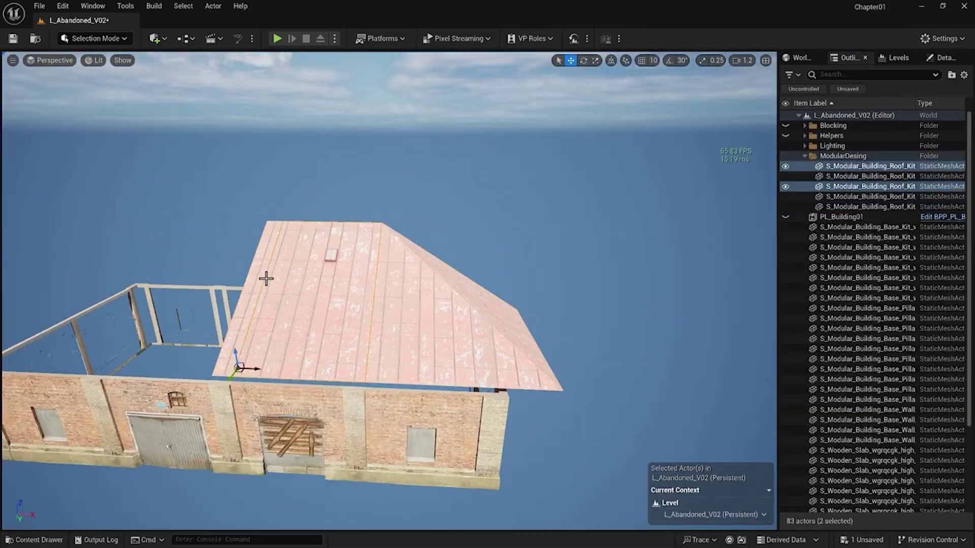
pyautogui.click(943, 58)
pyautogui.click(51, 60)
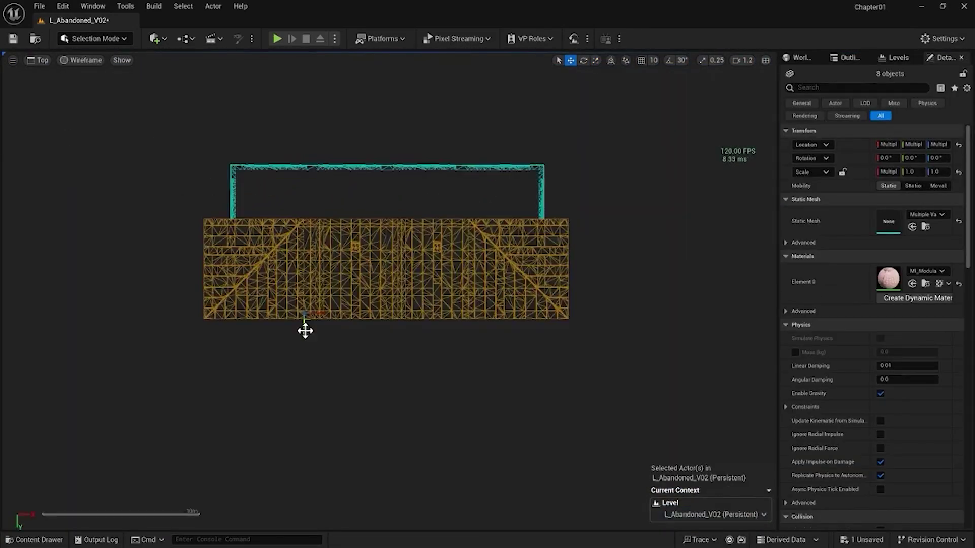
pyautogui.click(326, 409)
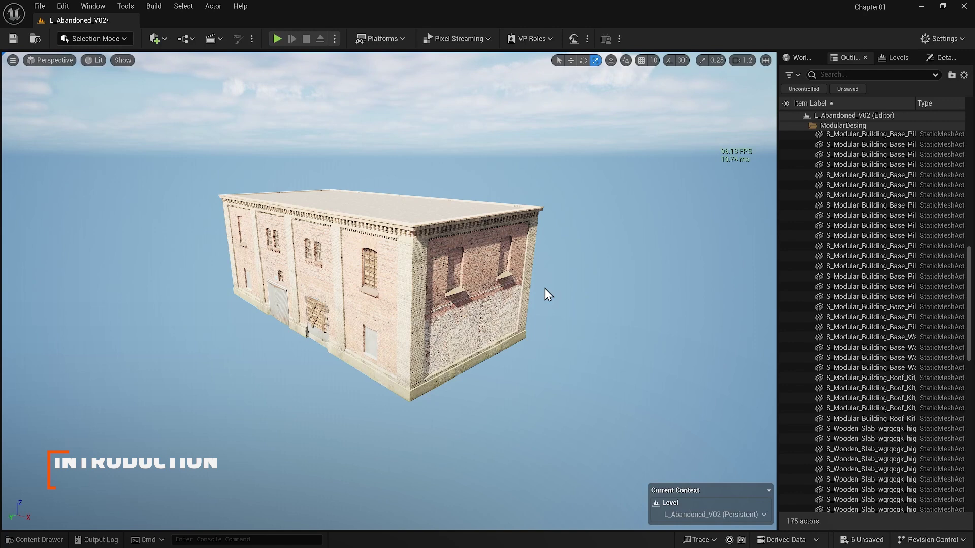
# Set the DirectionalLight's intensity to 6 lux and reduce it further to 5 lux.
pyautogui.scroll(10, 853, 154)
pyautogui.click(853, 156)
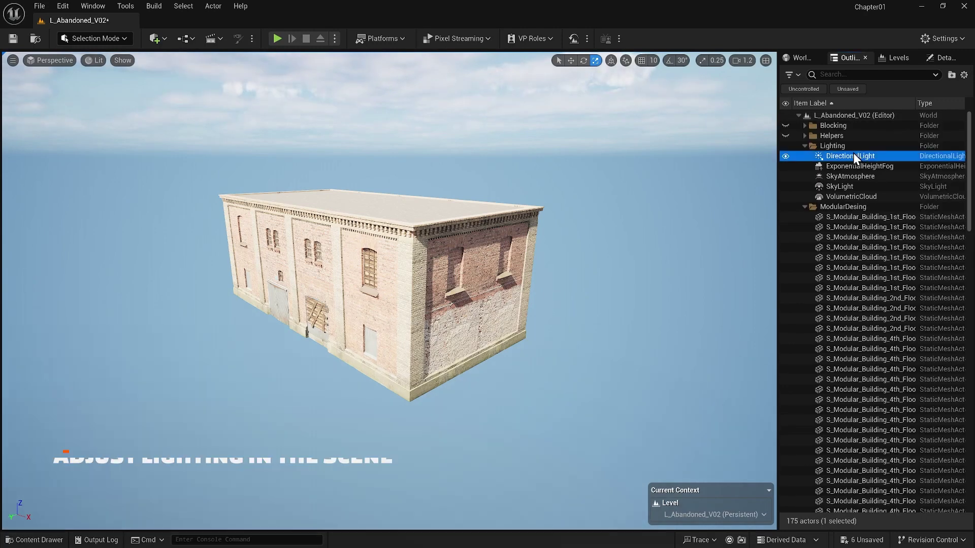
pyautogui.click(944, 58)
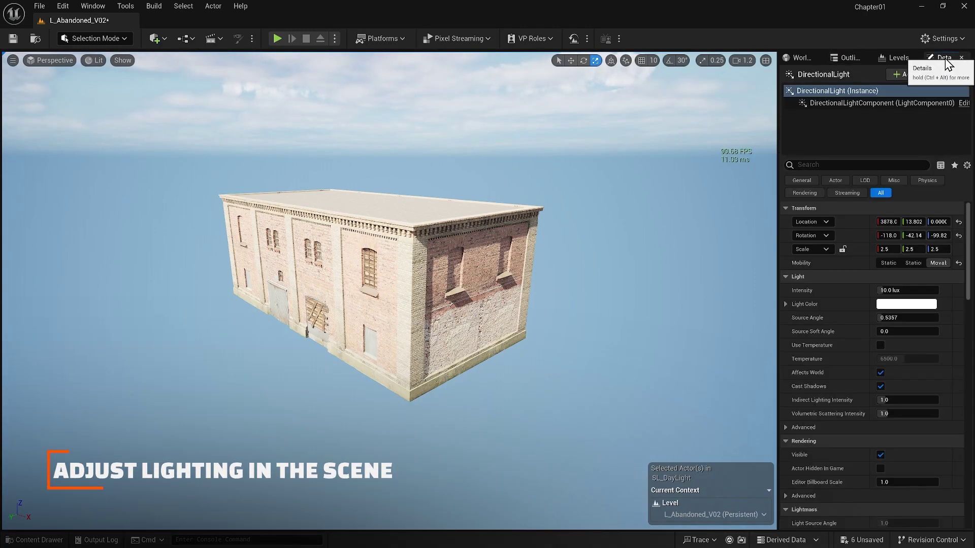
pyautogui.click(906, 289)
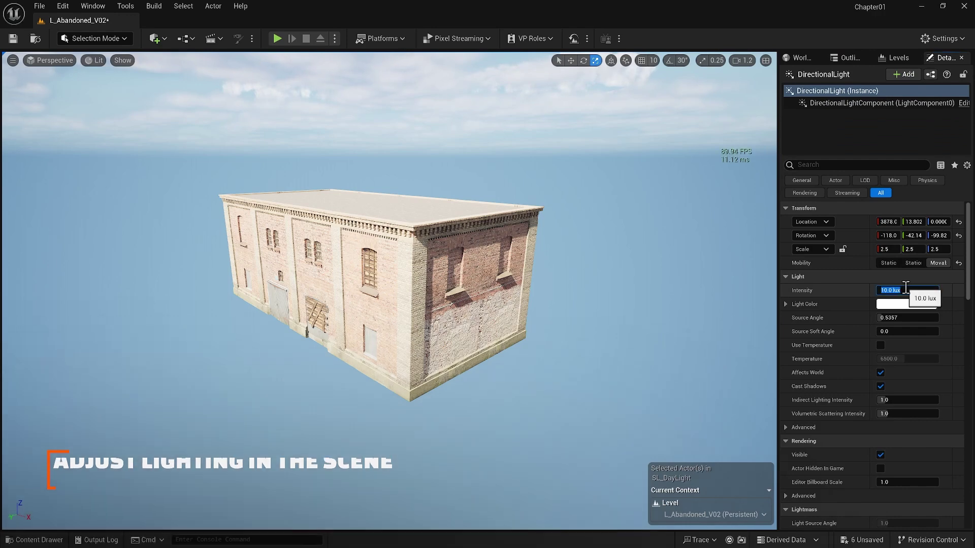
pyautogui.write('6')
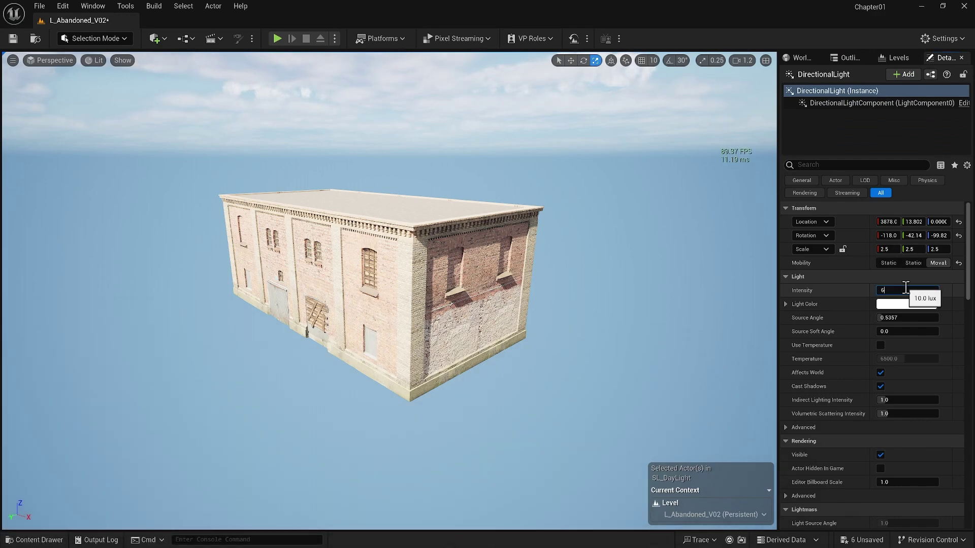
pyautogui.press('Return')
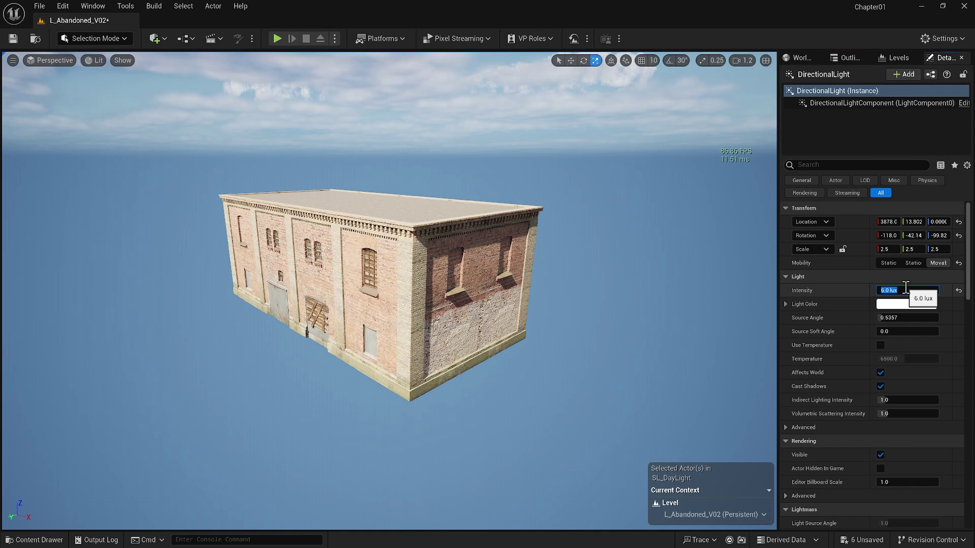
pyautogui.write('5')
pyautogui.press('Return')
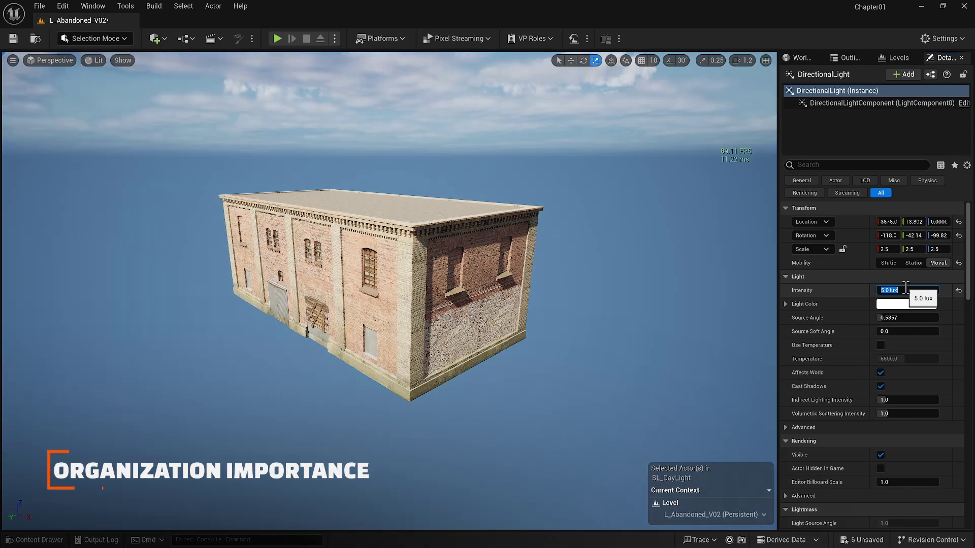
pyautogui.click(732, 316)
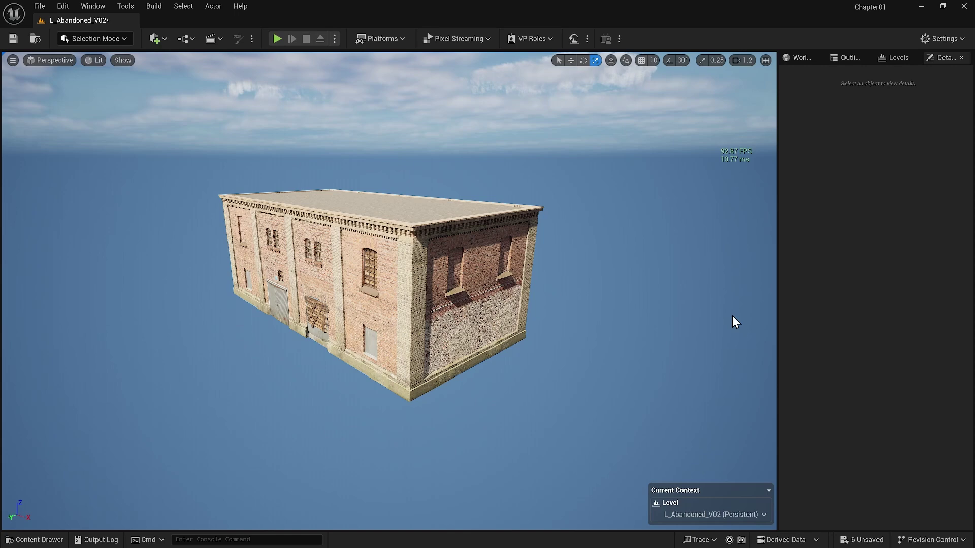
# Select all pieces of the building with a marquee in the Top view and return to the Perspective view.
pyautogui.click(51, 59)
pyautogui.click(69, 116)
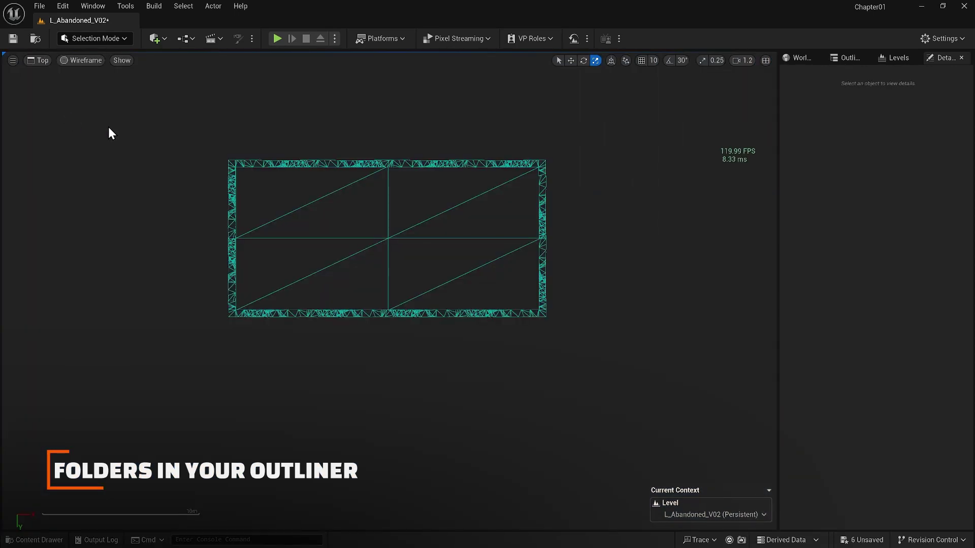
pyautogui.moveTo(145, 123); pyautogui.dragTo(565, 333)
pyautogui.click(38, 60)
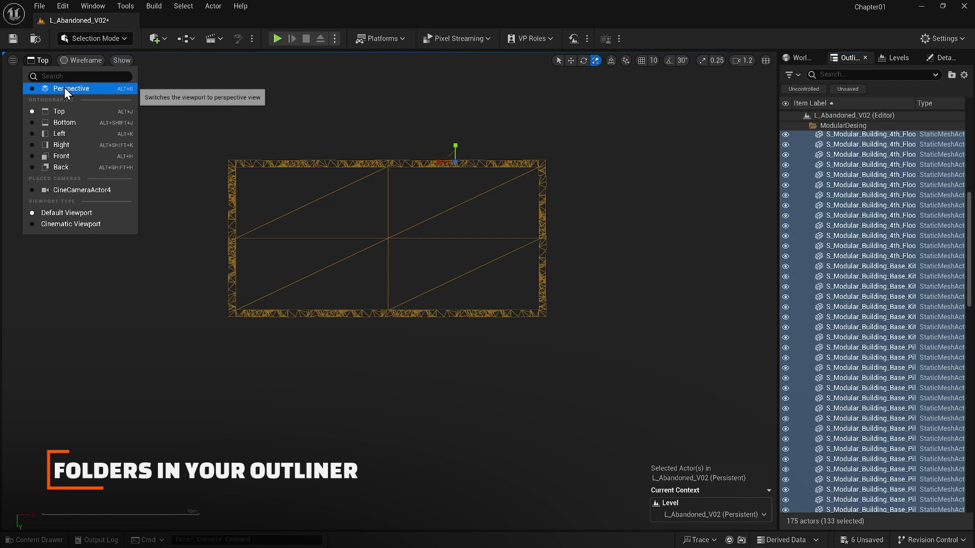
pyautogui.click(65, 87)
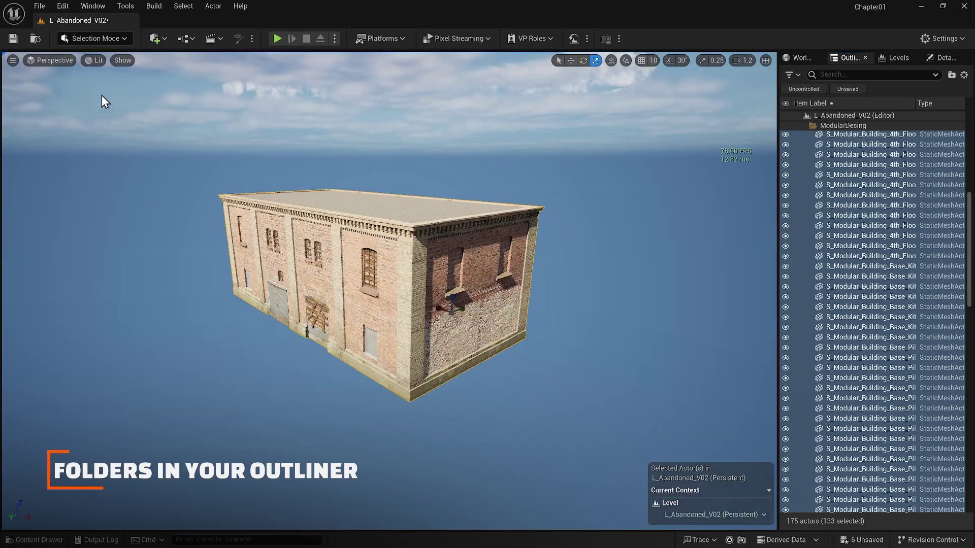
# Move the selected building pieces into a new Outliner folder named Building01.
pyautogui.rightClick(837, 203)
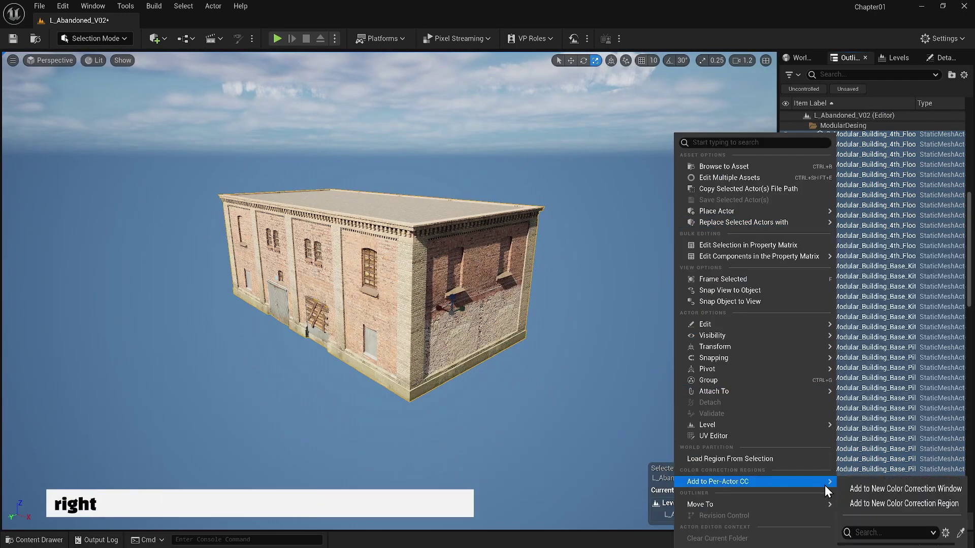
pyautogui.moveTo(820, 502)
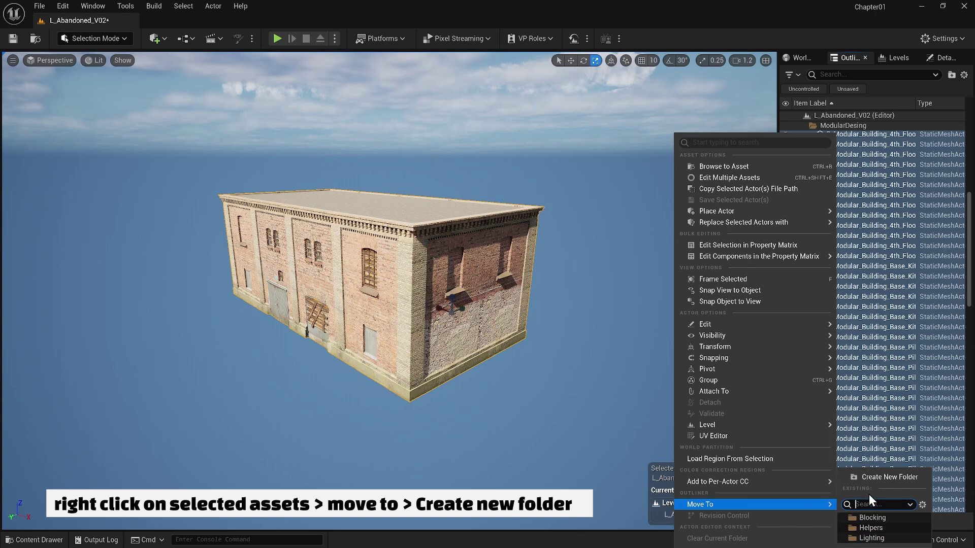
pyautogui.click(880, 478)
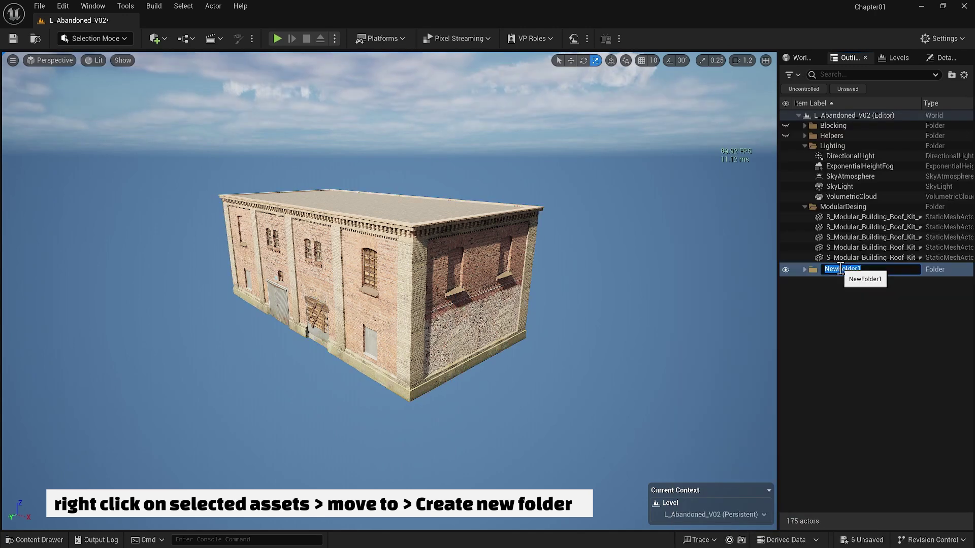
pyautogui.write('Building01')
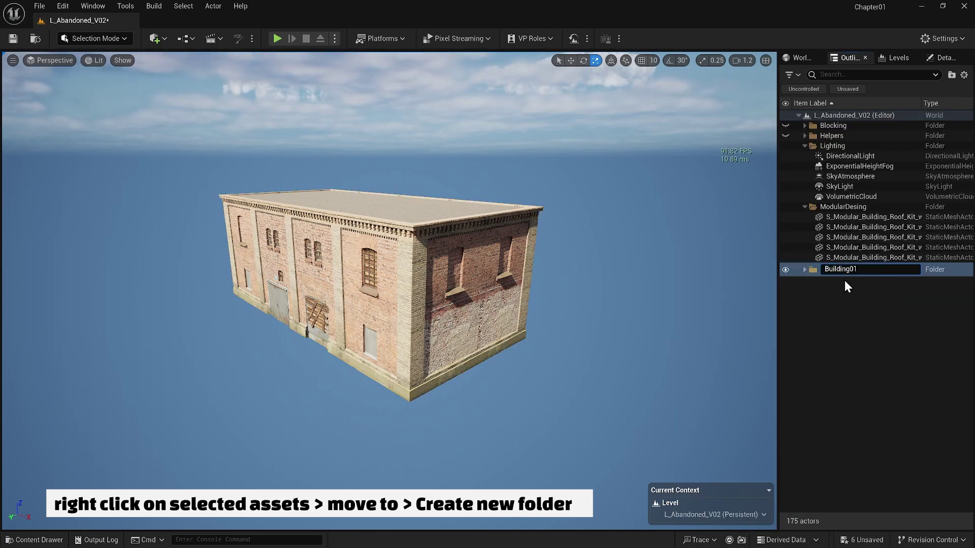
pyautogui.press('Return')
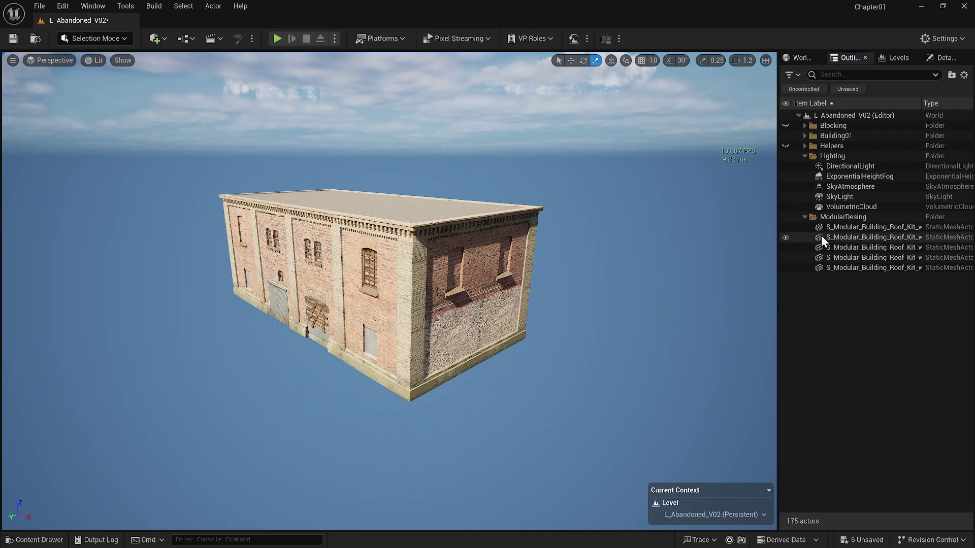
# Collapse the ModularDesing and Lighting folders and toggle the visibility of the Building01 folder off and on again.
pyautogui.click(804, 217)
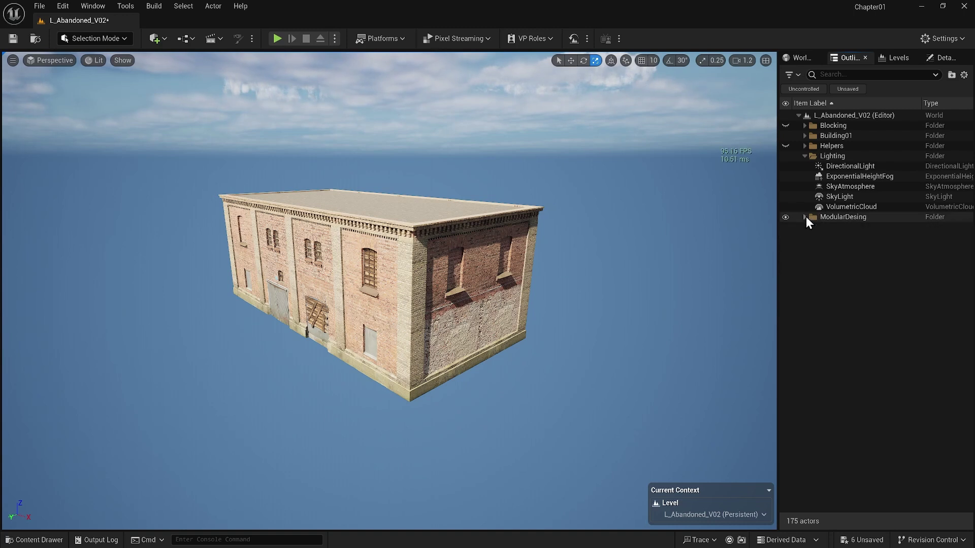
pyautogui.click(805, 156)
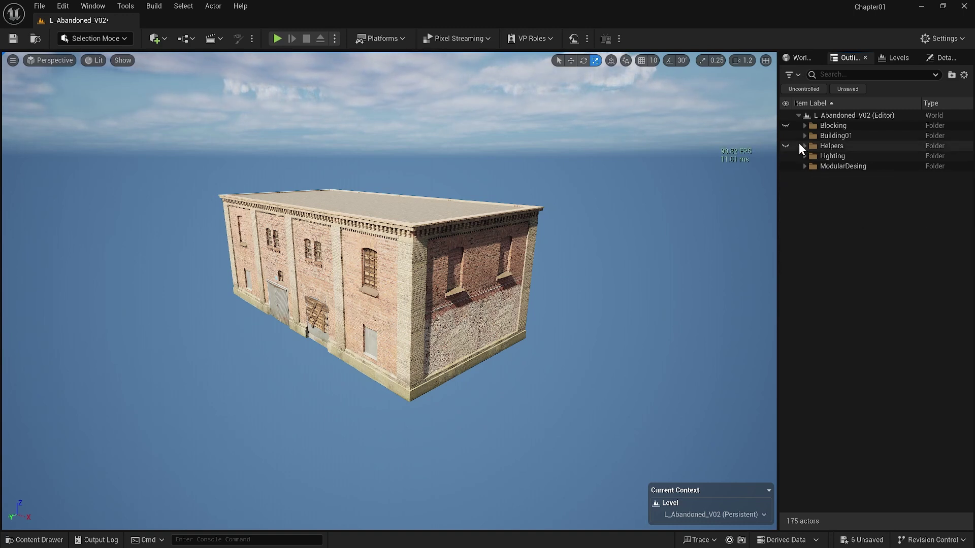
pyautogui.click(786, 136)
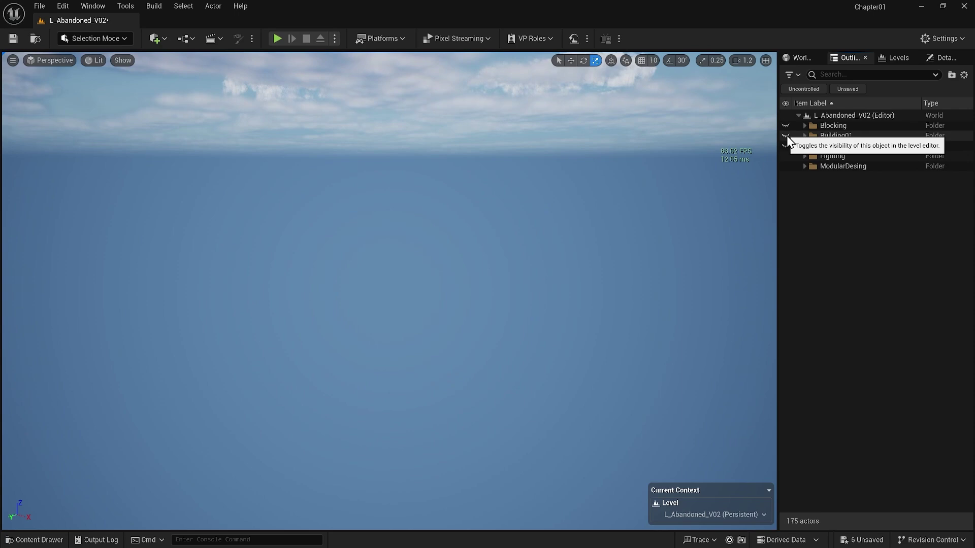
pyautogui.click(786, 136)
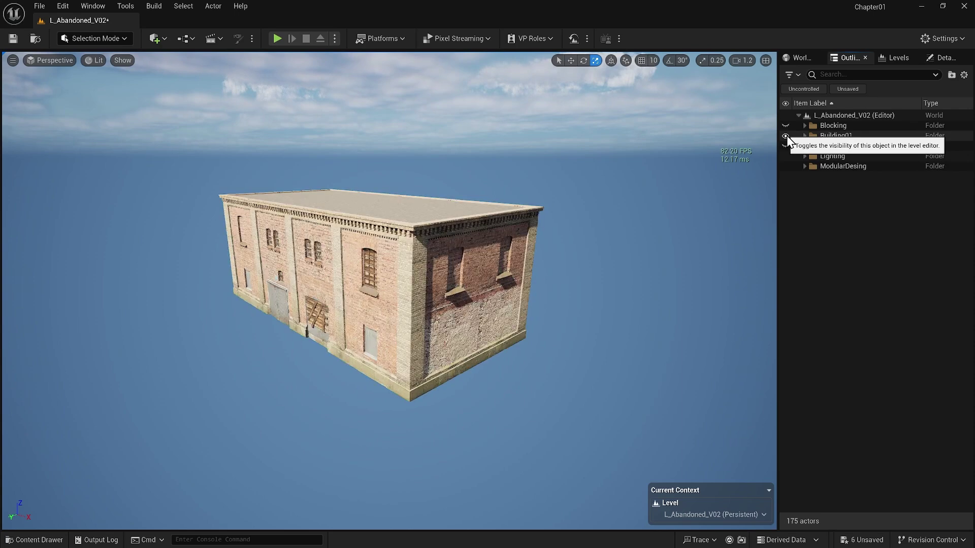
# Select all descendants of the Building01 folder, group them into one unit, and clear the selection.
pyautogui.click(830, 135)
pyautogui.rightClick(830, 136)
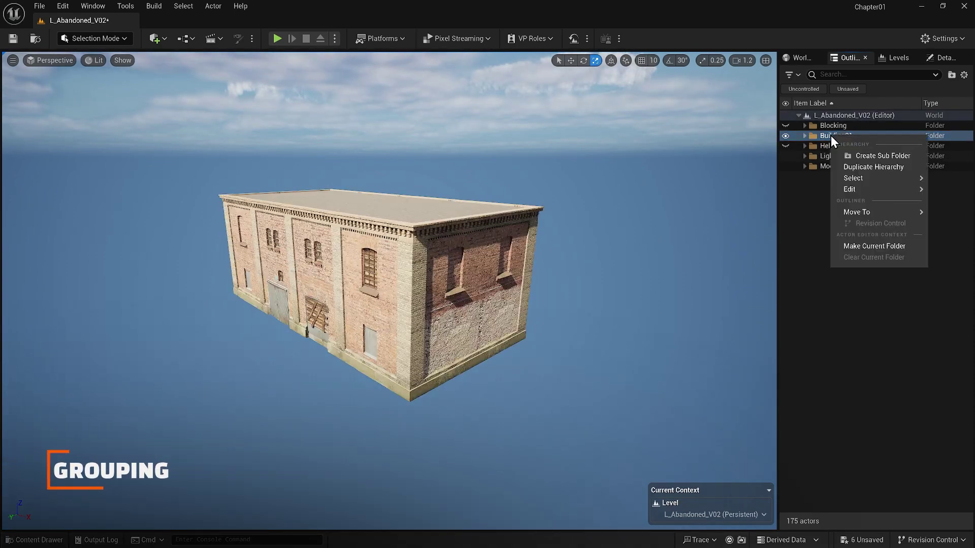
pyautogui.moveTo(846, 176)
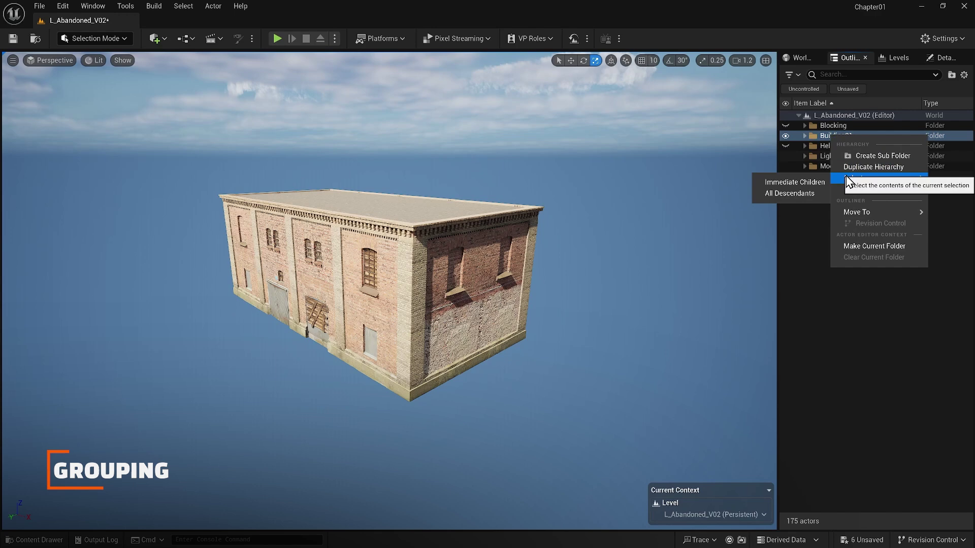
pyautogui.click(802, 191)
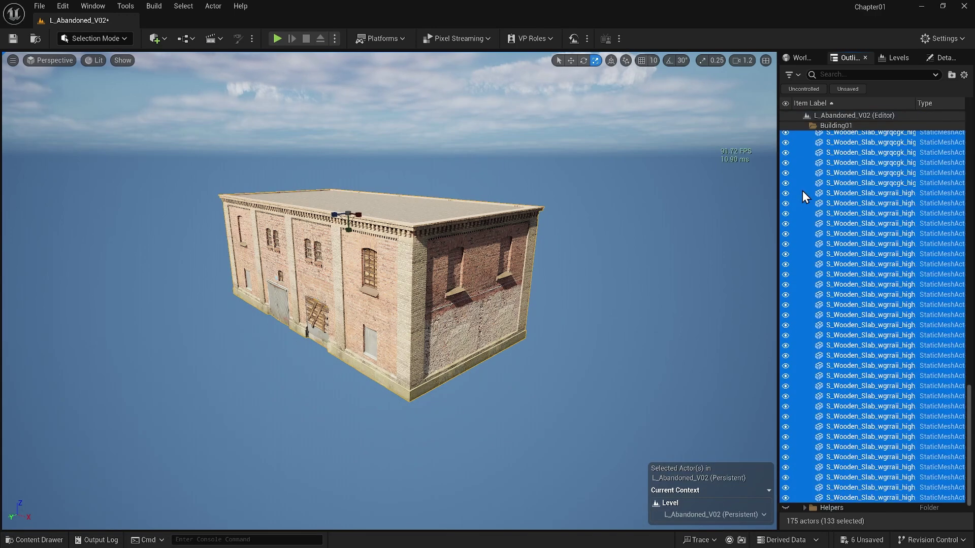
pyautogui.rightClick(450, 224)
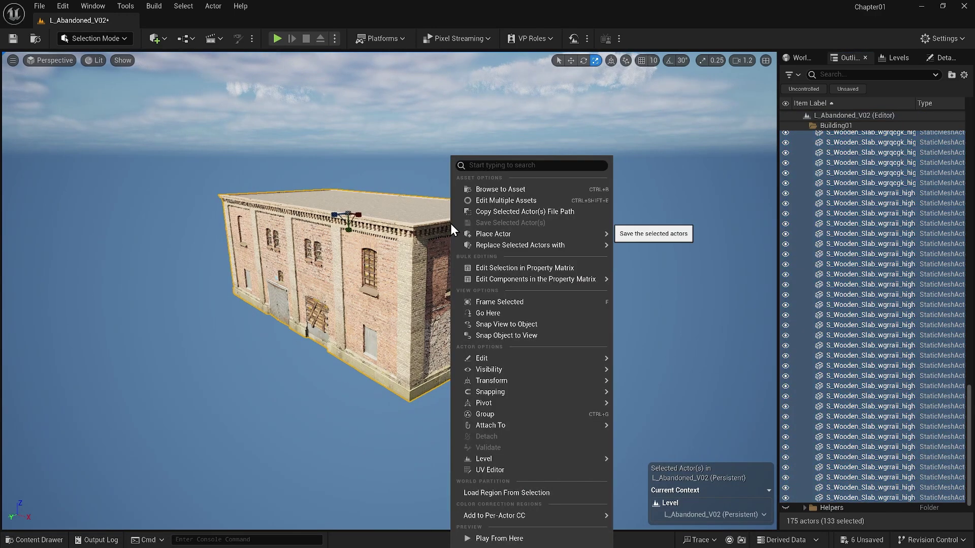
pyautogui.click(537, 414)
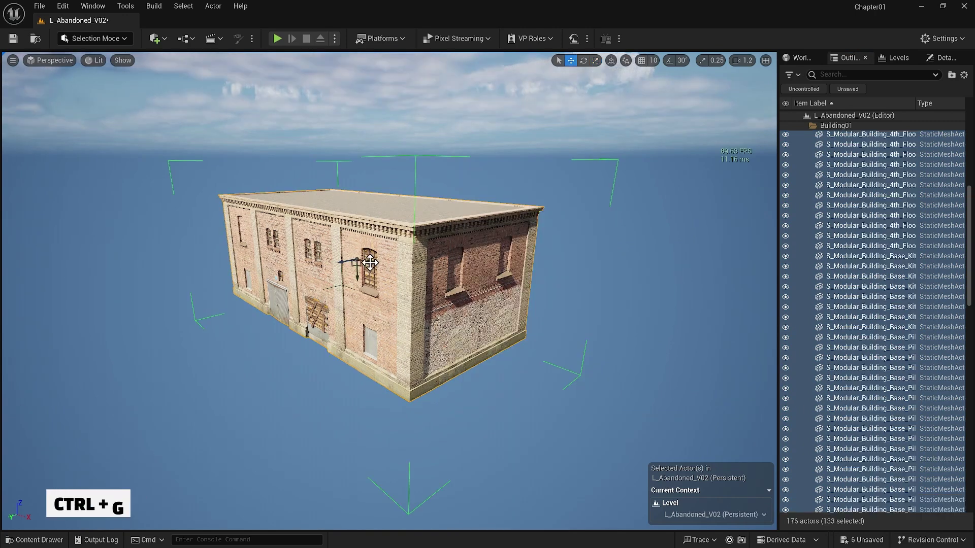
pyautogui.click(504, 363)
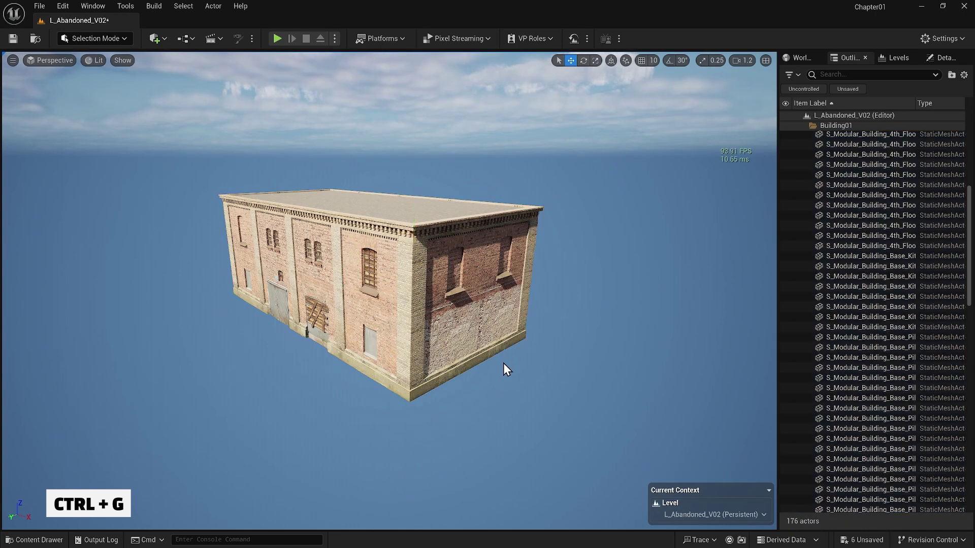
# Duplicate the grouped building twice, placing one copy on each side behind the original.
pyautogui.click(393, 282)
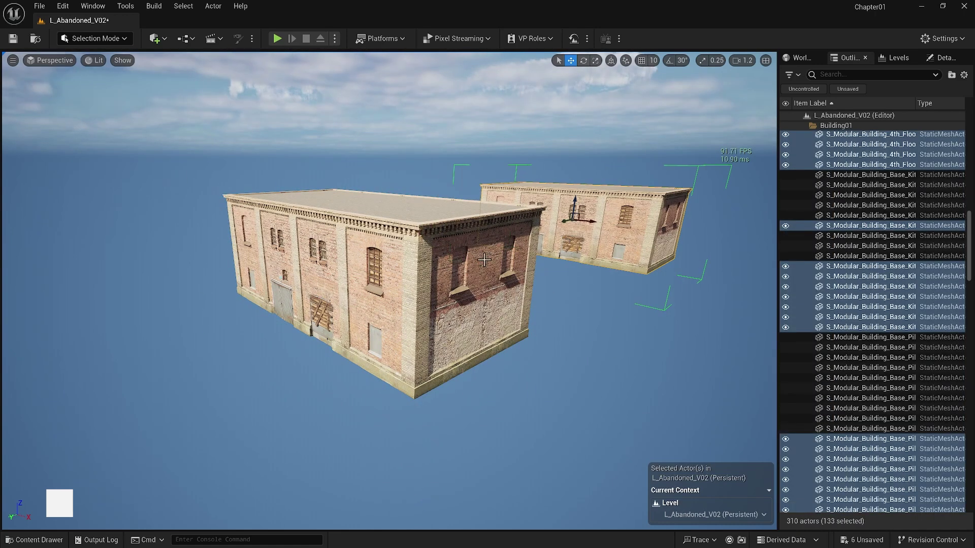
pyautogui.click(349, 266)
pyautogui.keyDown('alt'); pyautogui.moveTo(348, 265); pyautogui.dragTo(172, 326); pyautogui.keyUp('alt')
pyautogui.press('e')
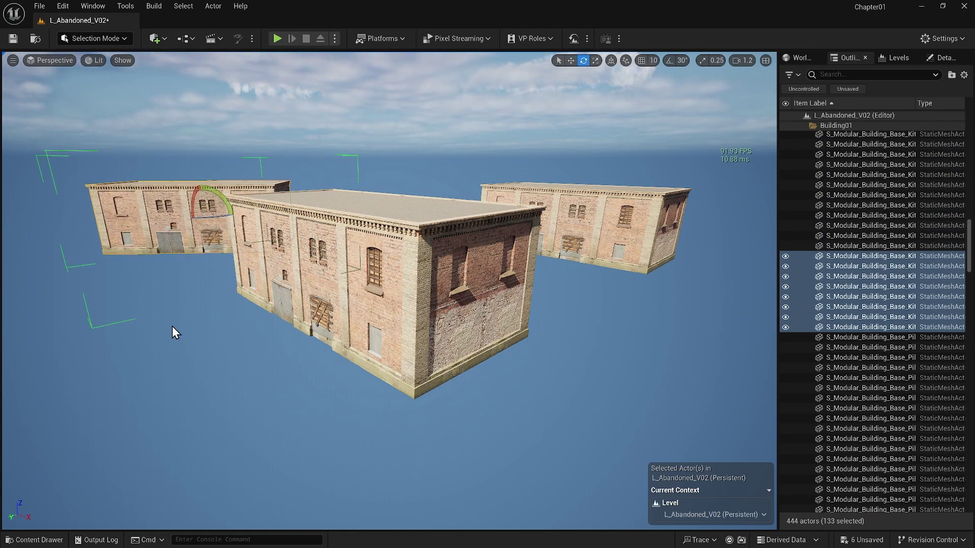
pyautogui.click(172, 326)
# Unlock the group of the original front building so its pieces can be edited individually.
pyautogui.click(376, 281)
pyautogui.rightClick(377, 282)
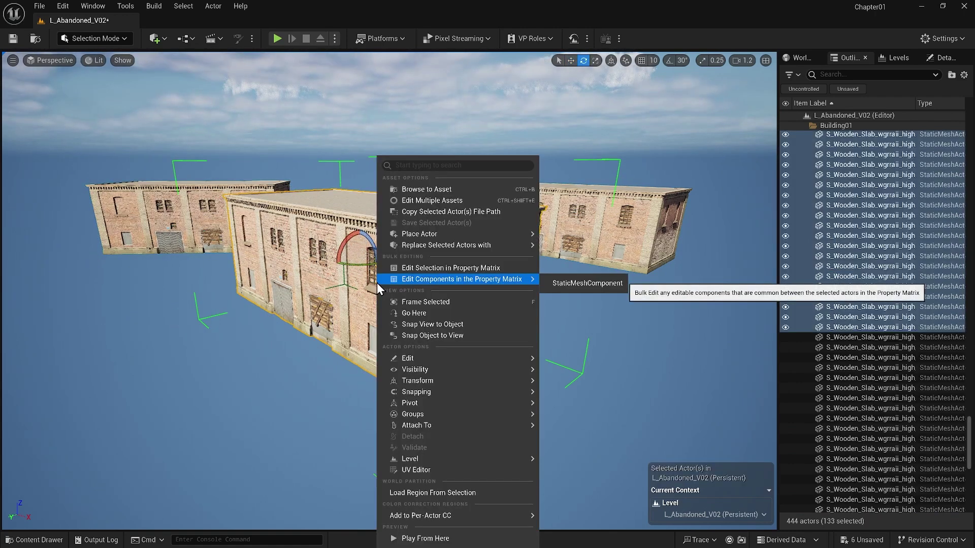
pyautogui.moveTo(437, 416)
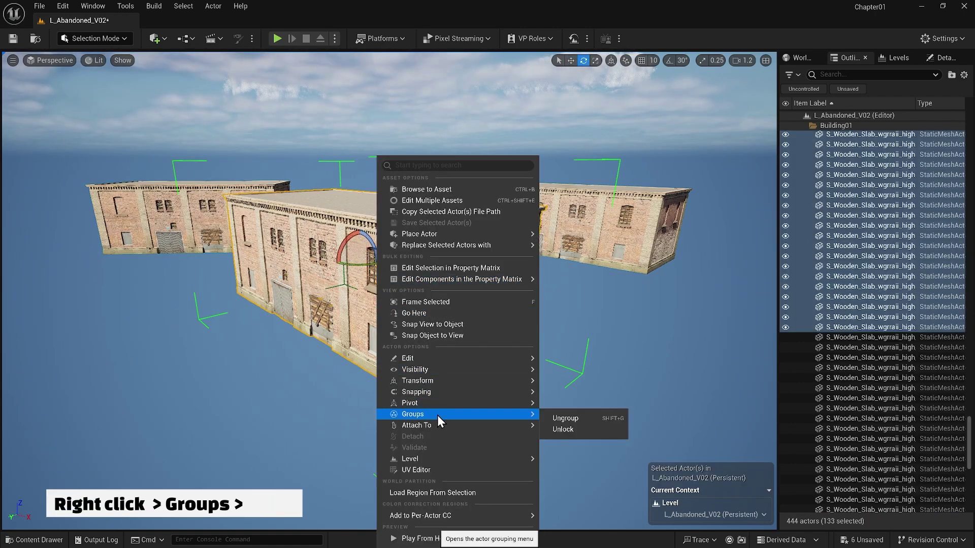
pyautogui.click(555, 428)
# Pull the ground-floor wall panel nearest the front corner outward from the building's long facade.
pyautogui.click(336, 365)
pyautogui.press('w')
pyautogui.moveTo(336, 364); pyautogui.dragTo(316, 370)
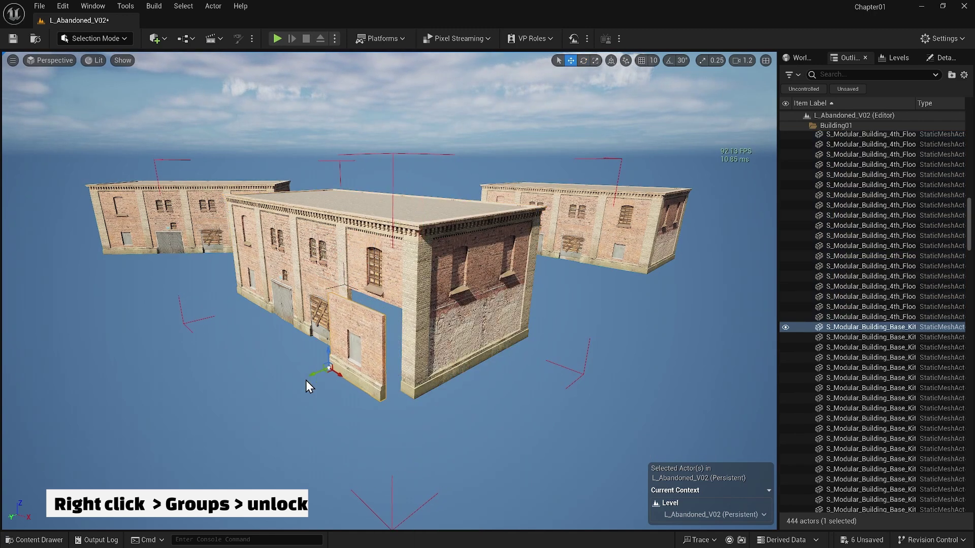
pyautogui.click(306, 380)
# Lock the front building's group again through its upper window wall piece, and select the building as a whole.
pyautogui.click(381, 270)
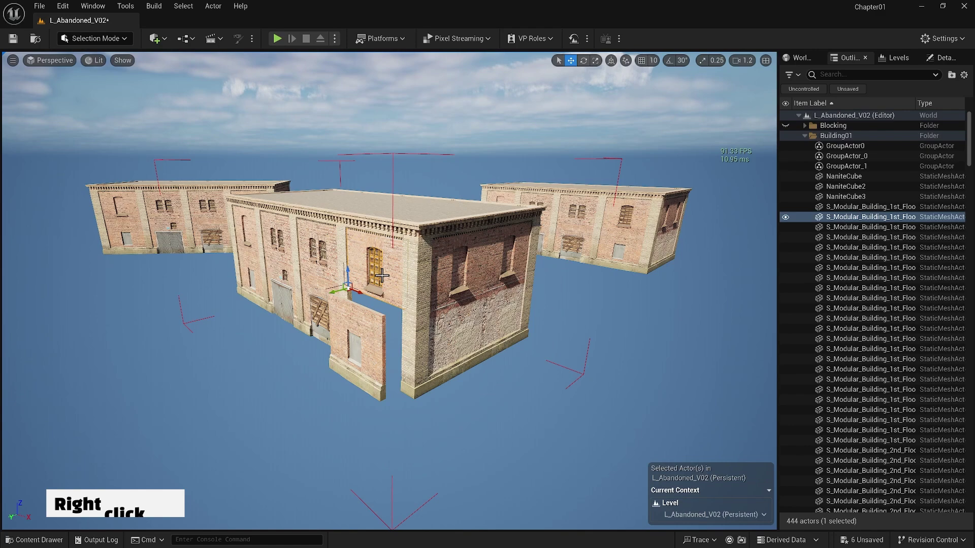
pyautogui.rightClick(381, 270)
pyautogui.moveTo(430, 392)
pyautogui.click(689, 416)
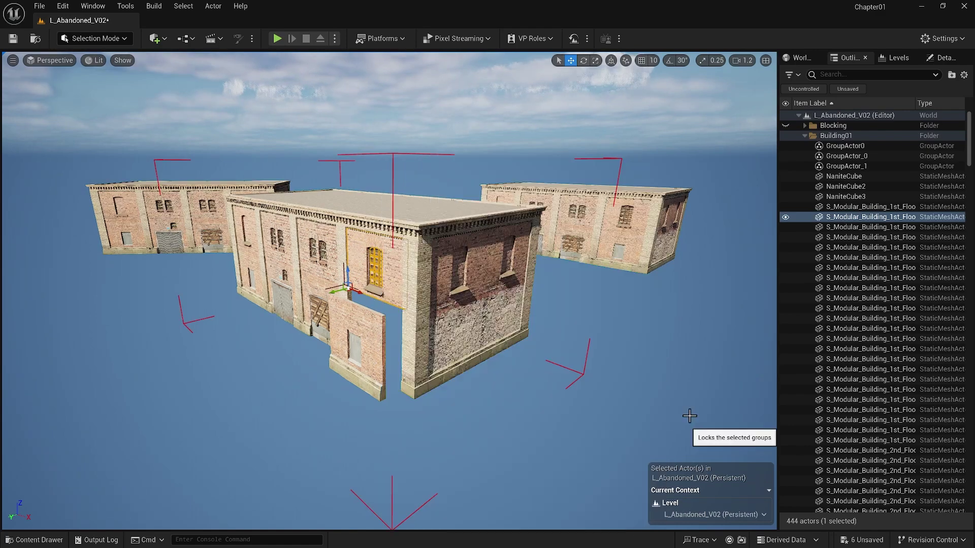
pyautogui.click(539, 397)
pyautogui.click(434, 338)
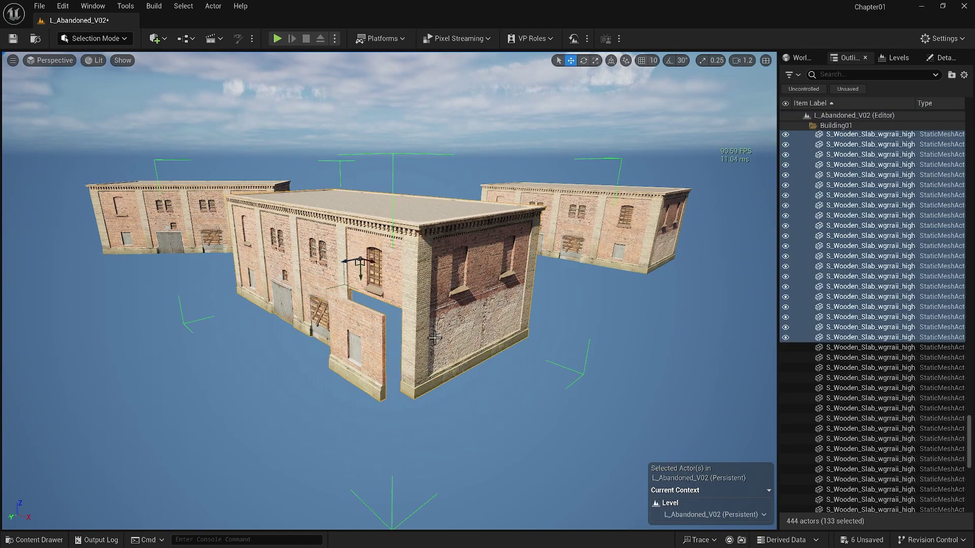
# Nudge the grouped front building slightly sideways and unlock its group.
pyautogui.moveTo(348, 261)
pyautogui.mouseDown()
pyautogui.moveTo(340, 263)
pyautogui.moveTo(356, 264)
pyautogui.moveTo(338, 263)
pyautogui.mouseUp()
pyautogui.rightClick(453, 401)
pyautogui.moveTo(483, 415)
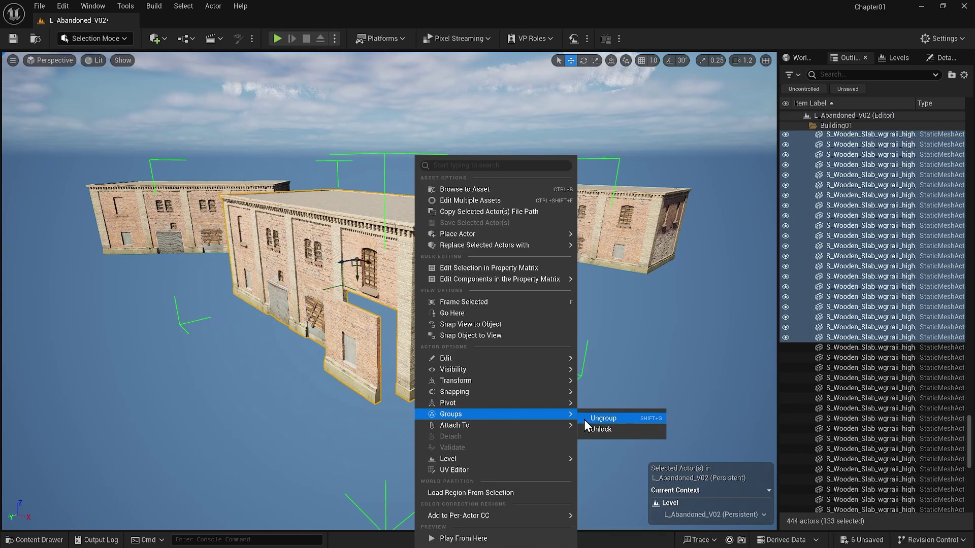
pyautogui.click(600, 429)
# Remove the pulled-out ground-floor wall panel from the front building's group.
pyautogui.rightClick(357, 379)
pyautogui.moveTo(396, 390)
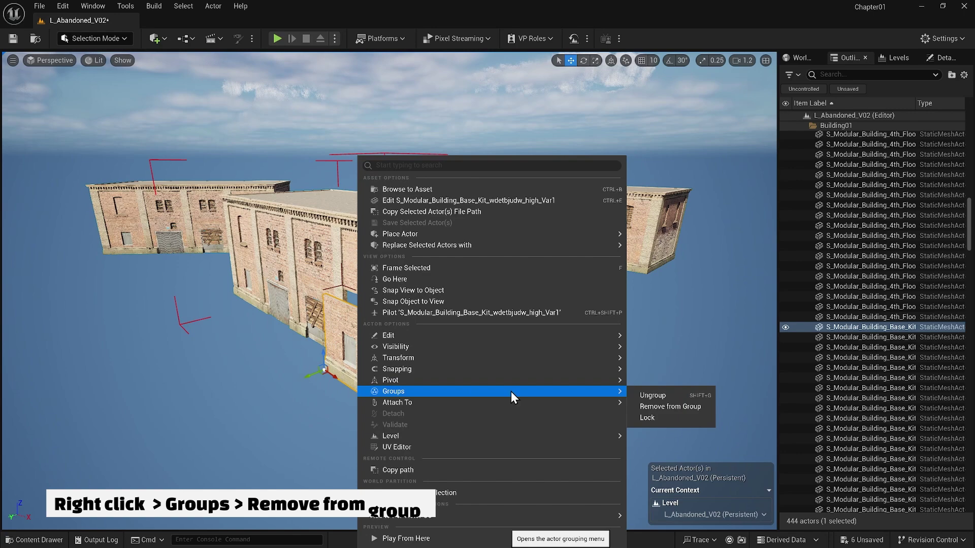
pyautogui.click(662, 405)
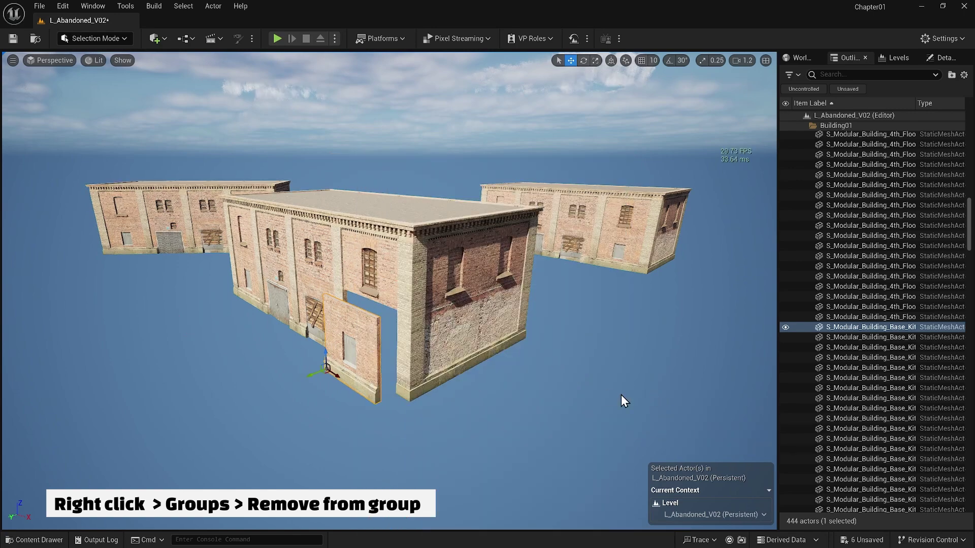
# Lock the front building's group through its corner base pillar and clear the selection.
pyautogui.rightClick(411, 387)
pyautogui.moveTo(667, 394)
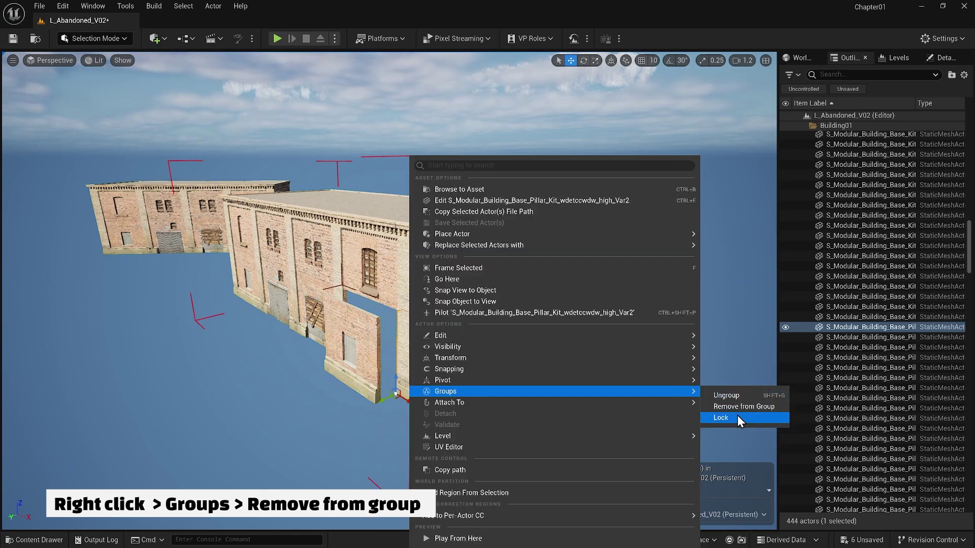
pyautogui.click(737, 417)
pyautogui.click(565, 394)
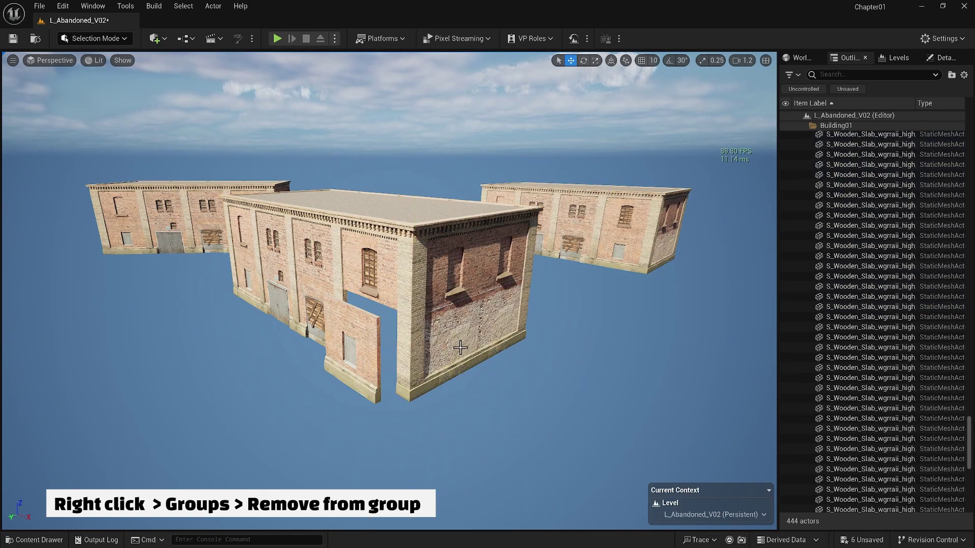
# Try moving the locked front building separately from the removed wall panel, and undo the move.
pyautogui.click(383, 325)
pyautogui.moveTo(342, 263); pyautogui.dragTo(371, 259)
pyautogui.hotkey('ctrl', 'z')
pyautogui.hotkey('ctrl', 'z')
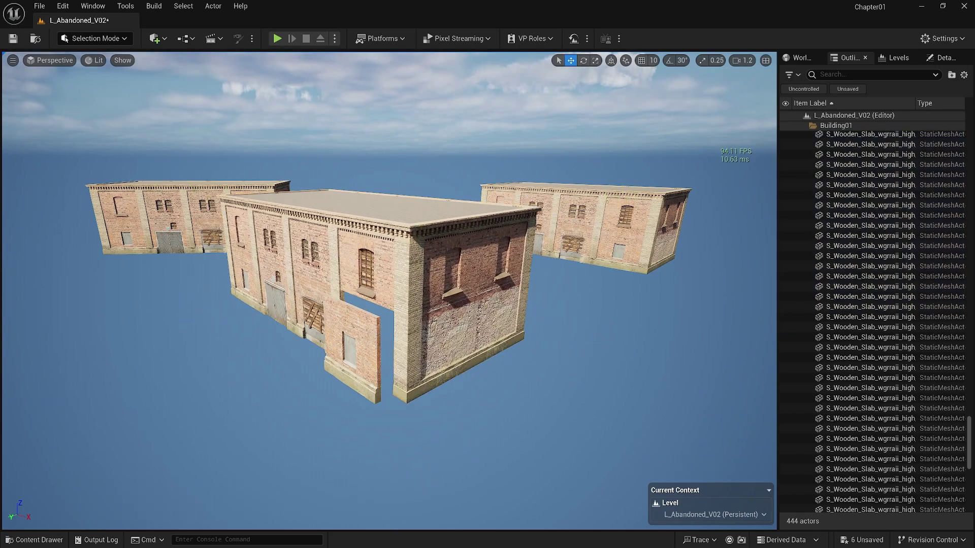
# Unlock the front building's group and select its front corner base pillar.
pyautogui.click(380, 293)
pyautogui.rightClick(369, 336)
pyautogui.moveTo(518, 413)
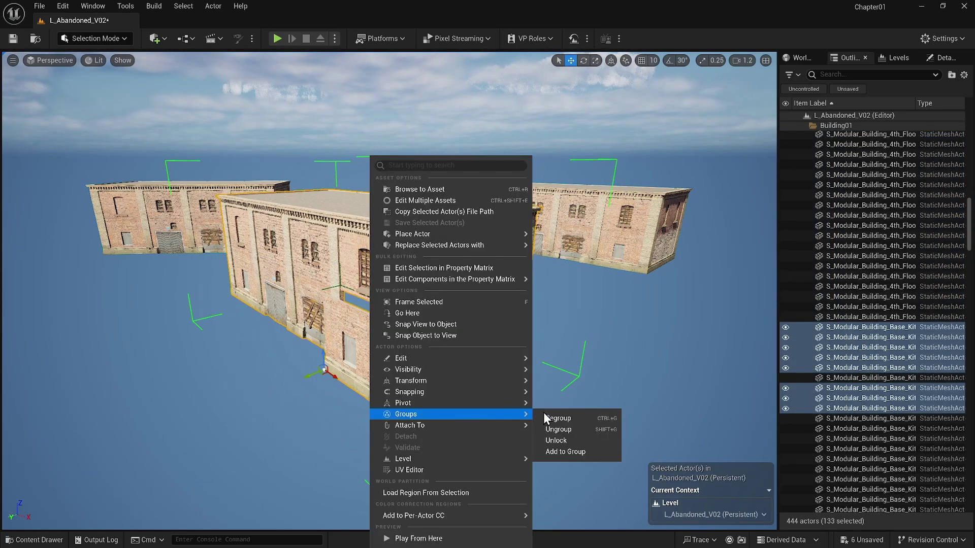
pyautogui.click(553, 415)
pyautogui.click(390, 331)
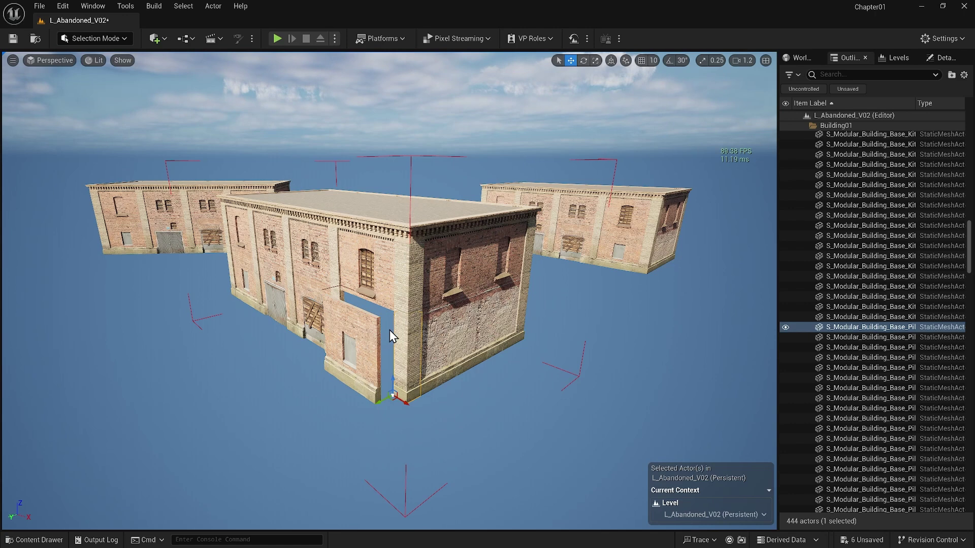
# Add the pulled-out wall panel to the front building's group and return it to its gap in the facade.
pyautogui.keyDown('ctrl'); pyautogui.click(368, 340); pyautogui.keyUp('ctrl')
pyautogui.rightClick(368, 340)
pyautogui.moveTo(495, 413)
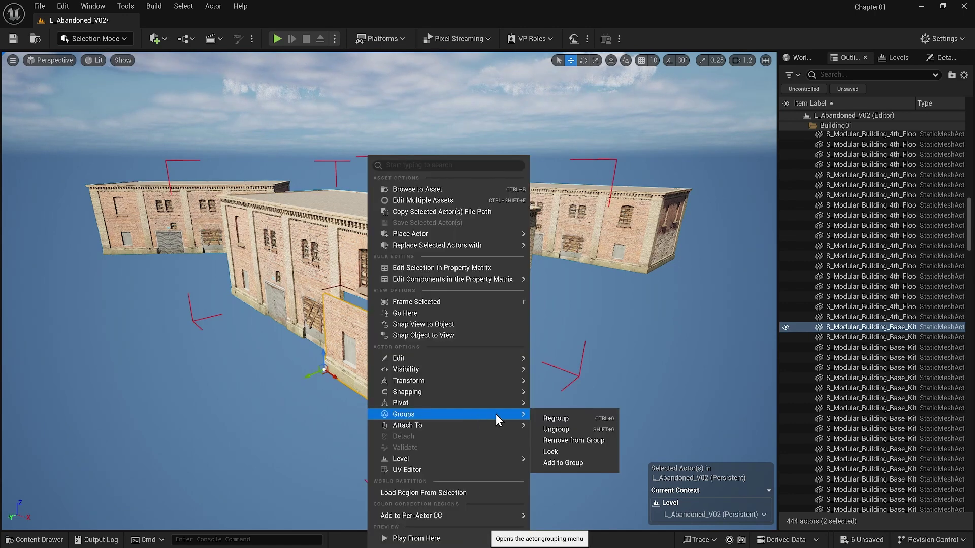
pyautogui.click(553, 462)
pyautogui.press('Escape')
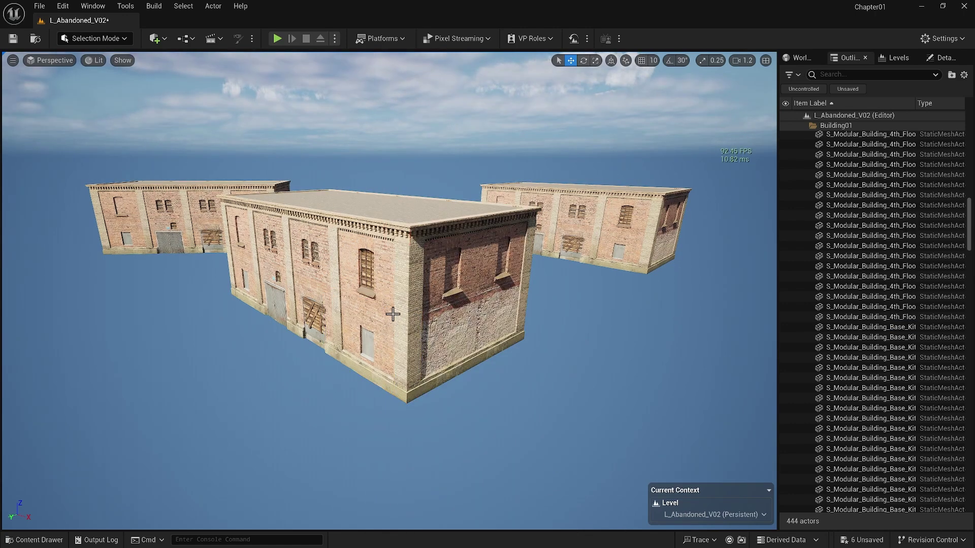
# Lock the front building's group with the wall panel included.
pyautogui.rightClick(393, 315)
pyautogui.moveTo(465, 394)
pyautogui.click(626, 402)
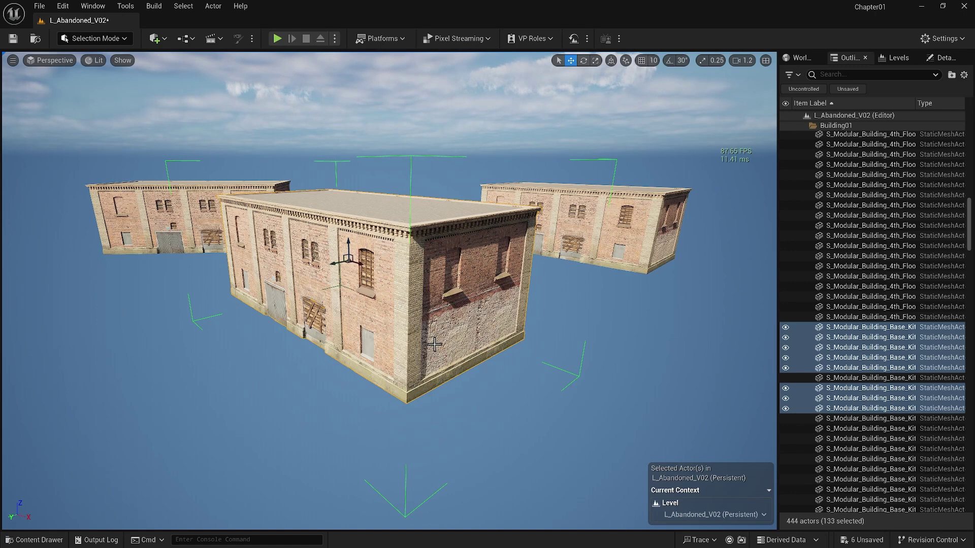
# Try scaling the whole grouped front building, and undo the scaling.
pyautogui.press('r')
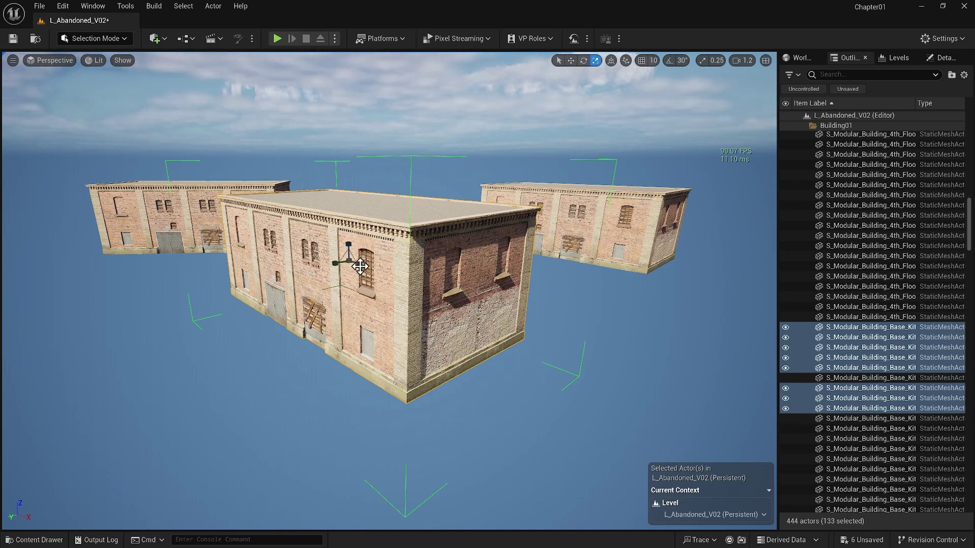
pyautogui.moveTo(361, 264)
pyautogui.mouseDown()
pyautogui.moveTo(339, 258)
pyautogui.moveTo(372, 242)
pyautogui.moveTo(351, 248)
pyautogui.mouseUp()
pyautogui.hotkey('ctrl', 'z')
pyautogui.hotkey('ctrl', 'z')
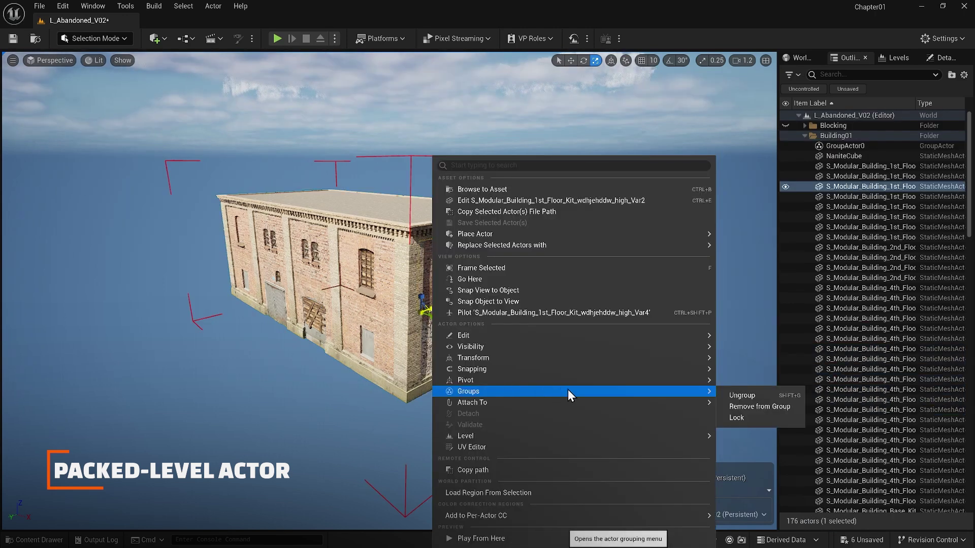
# Ungroup the building and select all pieces inside the Building01 folder.
pyautogui.click(731, 394)
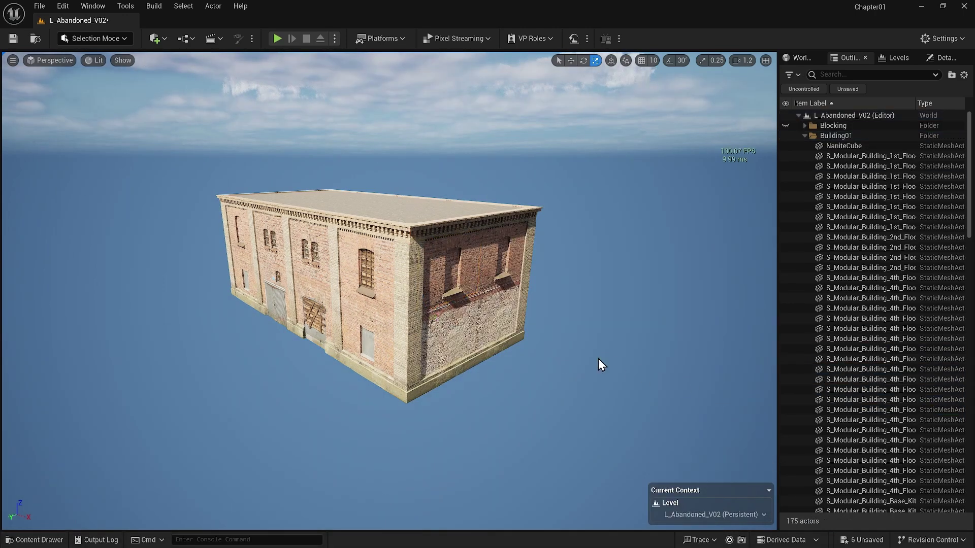
pyautogui.rightClick(830, 136)
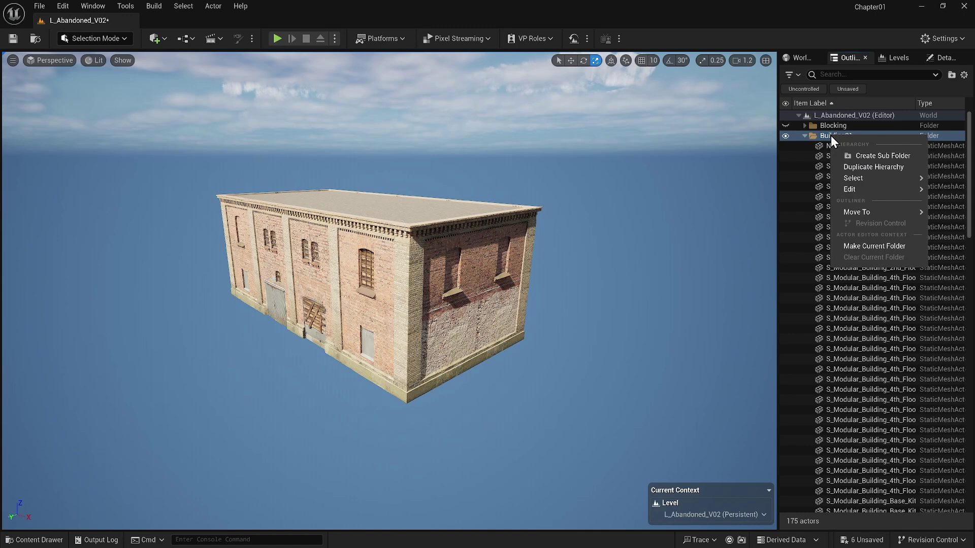
pyautogui.click(785, 196)
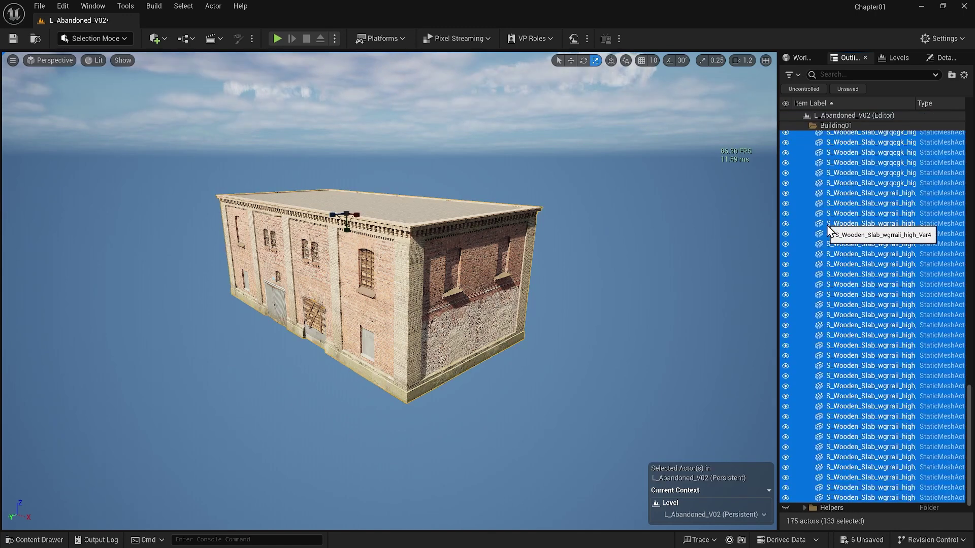
# Create a packed level actor from the selected pieces, with external actors enabled and pivot type Center Min Z.
pyautogui.rightClick(827, 224)
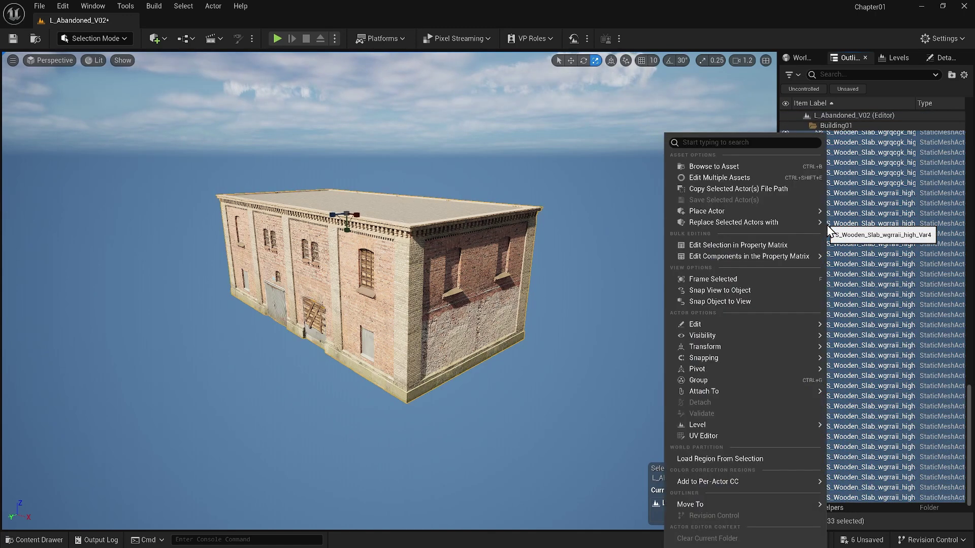
pyautogui.moveTo(806, 428)
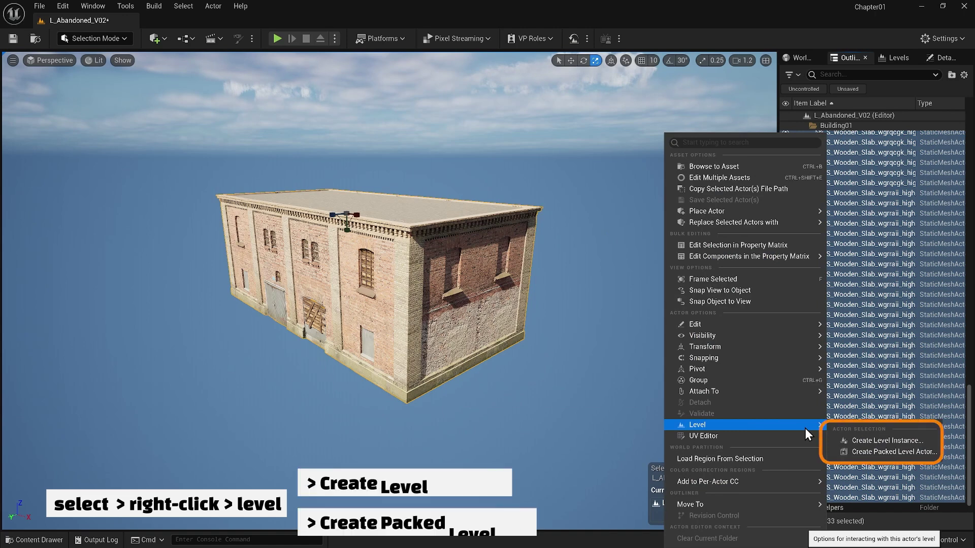
pyautogui.click(862, 452)
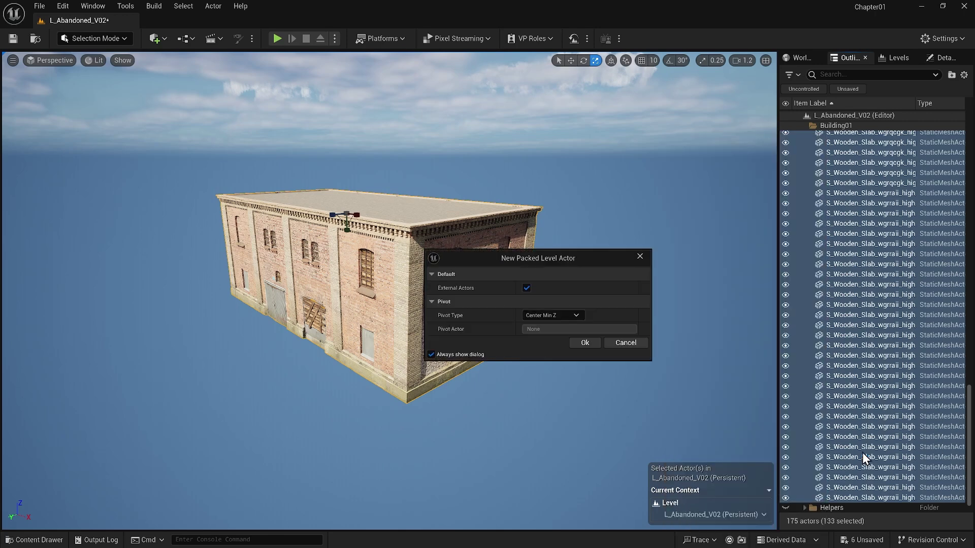
pyautogui.click(581, 343)
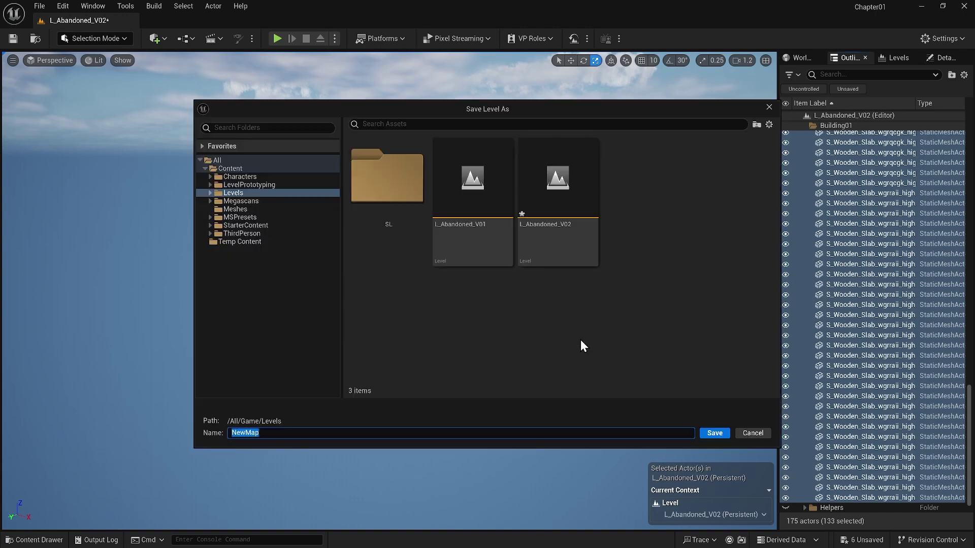
# Create a folder named PL inside Levels and open it as the save location.
pyautogui.rightClick(581, 341)
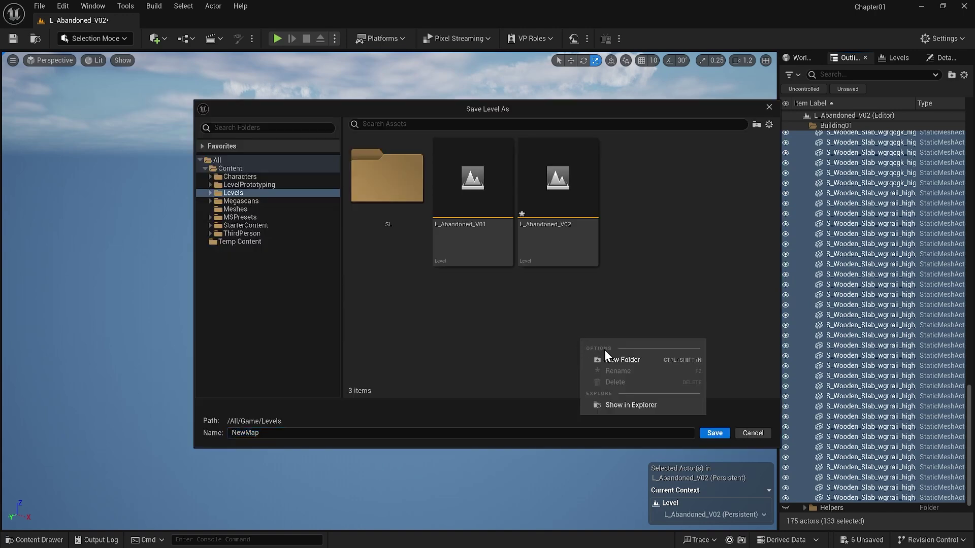
pyautogui.click(620, 358)
pyautogui.write('PL')
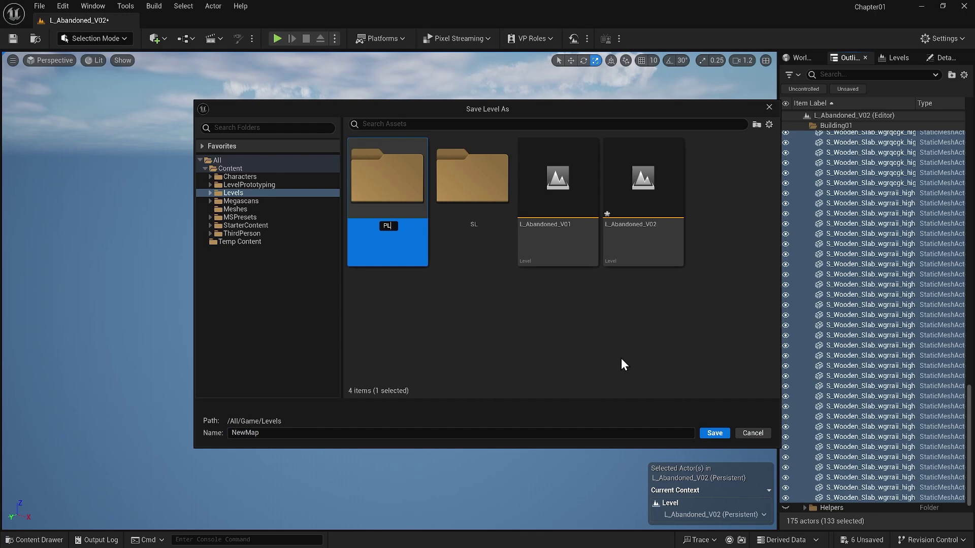
pyautogui.press('Return')
pyautogui.doubleClick(378, 203)
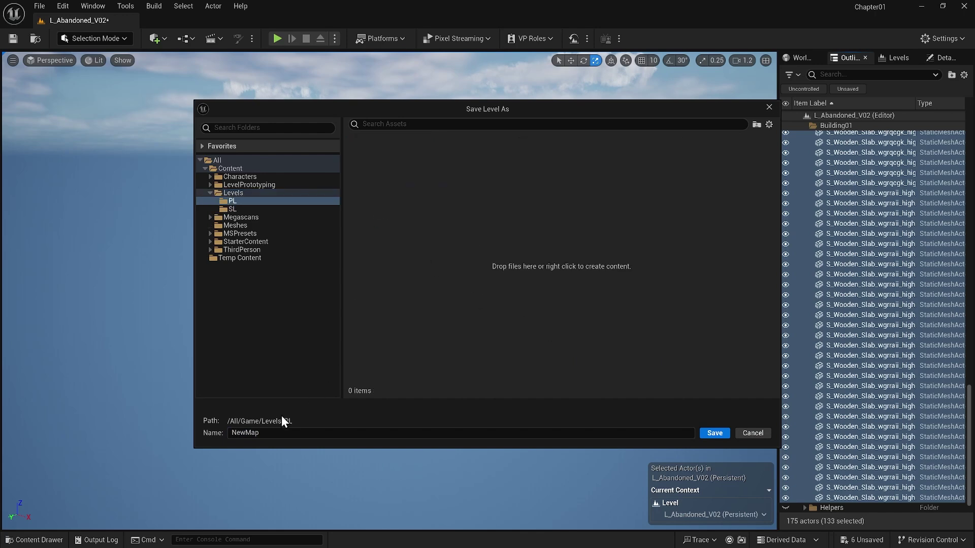
# Save the packed level as PL_Building01 and its blueprint as BPP_PL_Building01 in the PL folder.
pyautogui.click(275, 433)
pyautogui.write('PL_Building01')
pyautogui.click(714, 433)
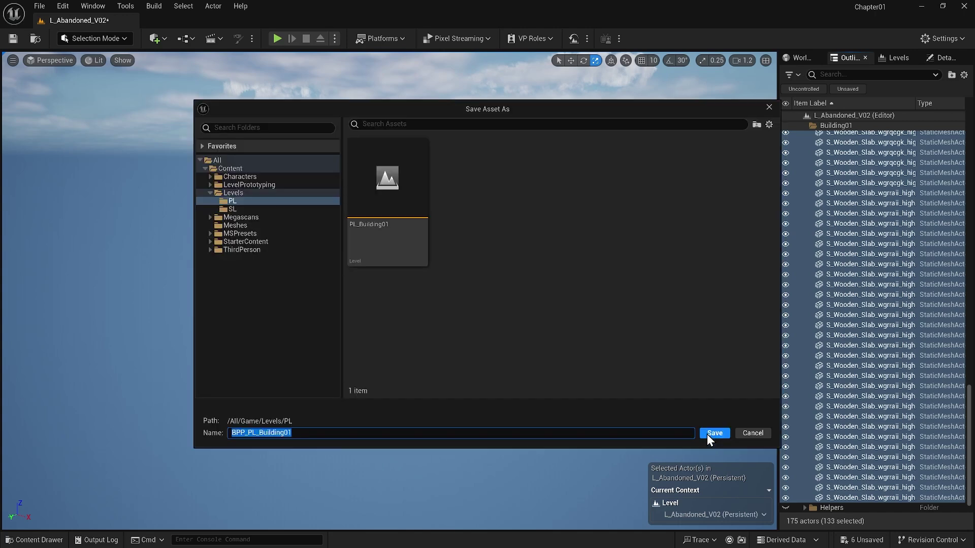
pyautogui.click(706, 434)
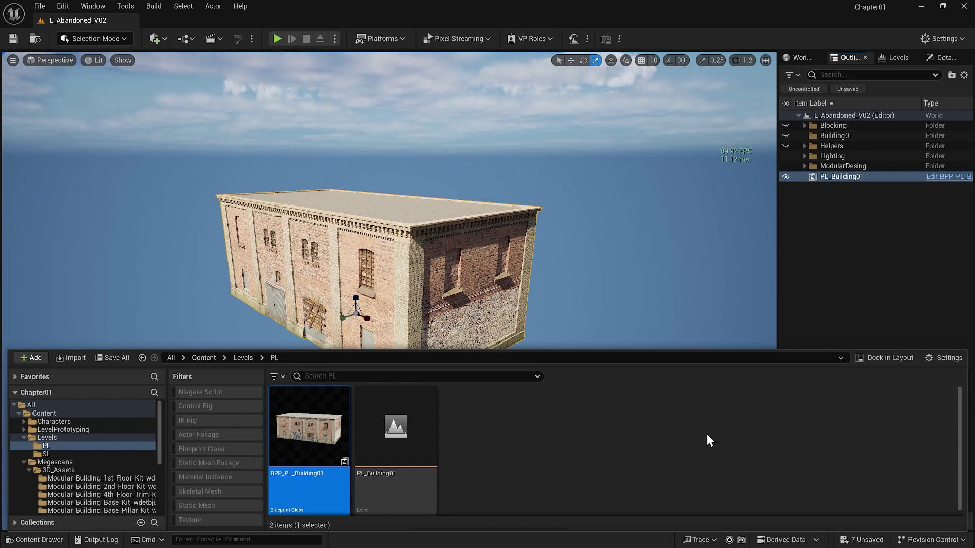
# Open the PL_Building01 level, saving all listed unsaved content first.
pyautogui.doubleClick(407, 428)
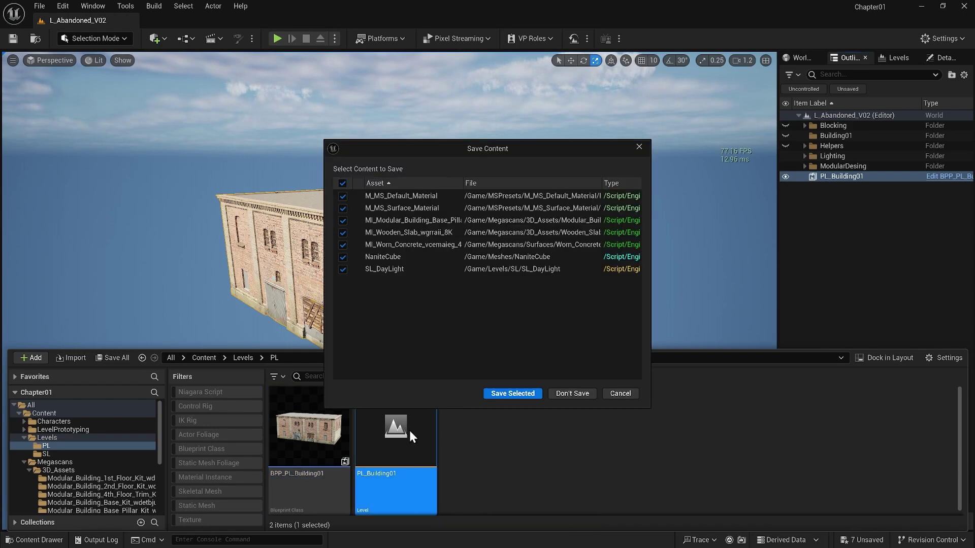
pyautogui.click(501, 395)
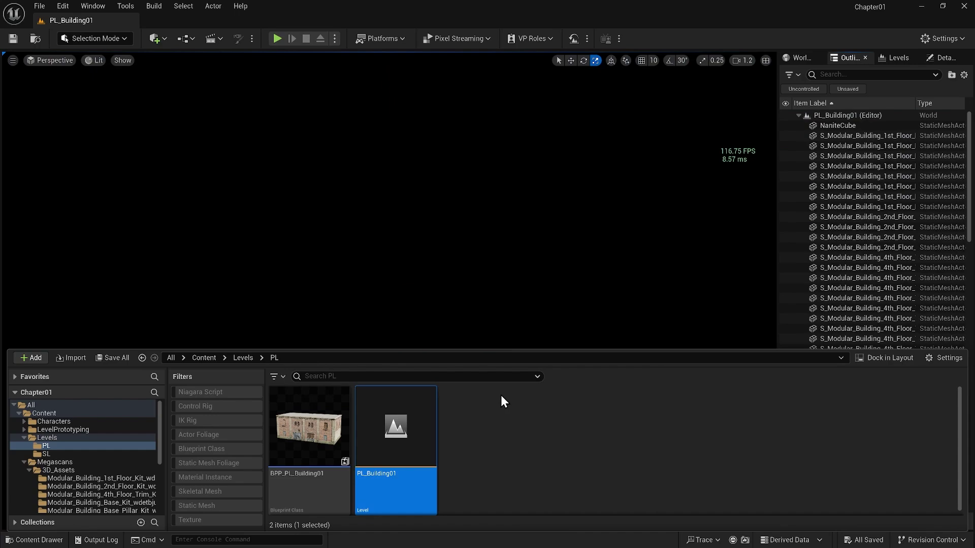
pyautogui.click(447, 299)
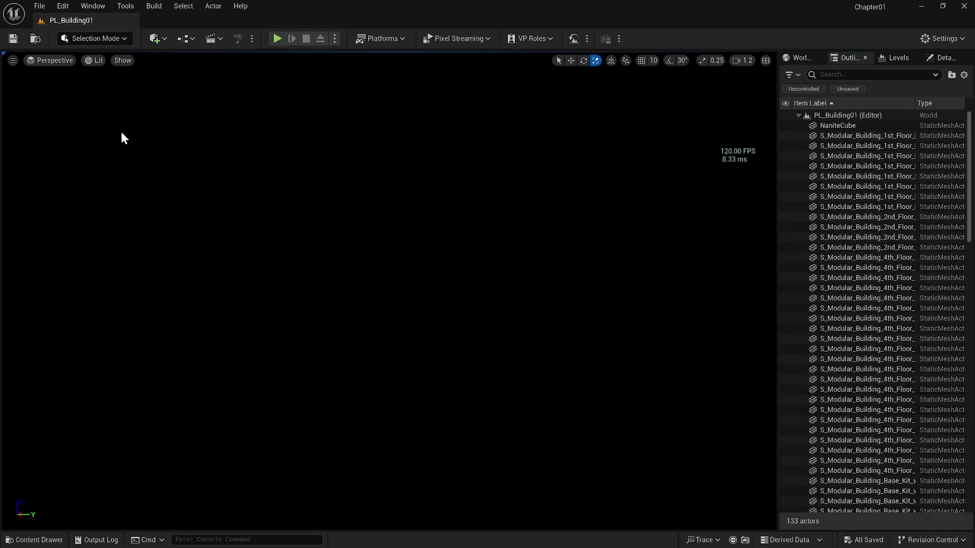
# Switch the viewport to Unlit view mode and frame the whole building from outside.
pyautogui.click(96, 62)
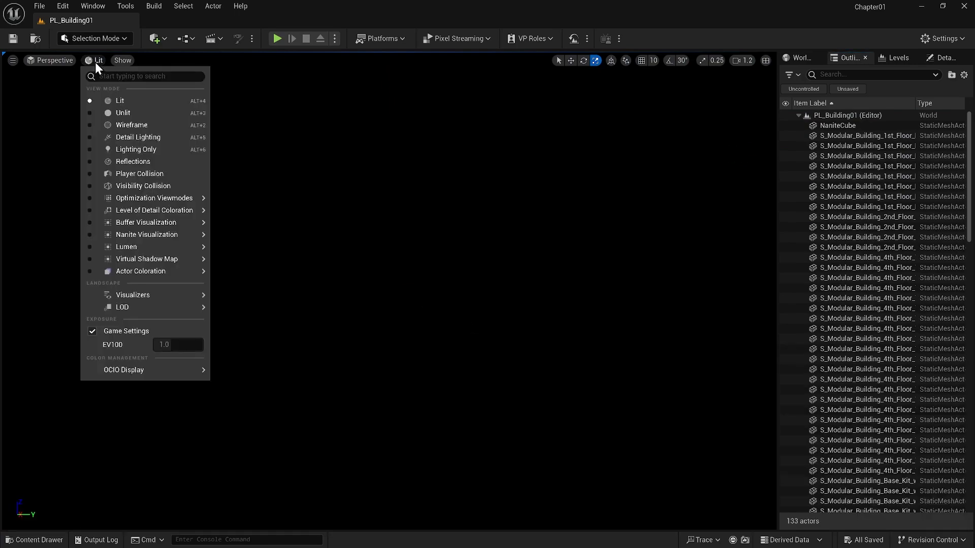
pyautogui.click(123, 112)
pyautogui.moveTo(446, 309); pyautogui.dragTo(446, 356)
pyautogui.moveTo(513, 264); pyautogui.dragTo(266, 310)
pyautogui.moveTo(545, 289); pyautogui.dragTo(503, 281, button='right')
pyautogui.press('d')
pyautogui.press('d')
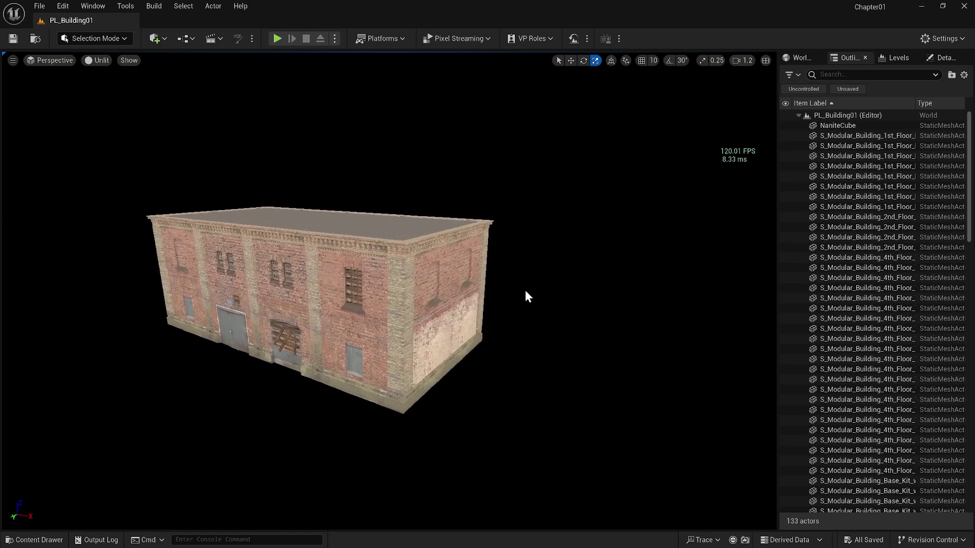
pyautogui.keyDown('alt'); pyautogui.moveTo(525, 296); pyautogui.dragTo(18, 296); pyautogui.keyUp('alt')
pyautogui.moveTo(467, 296); pyautogui.dragTo(459, 296, button='right')
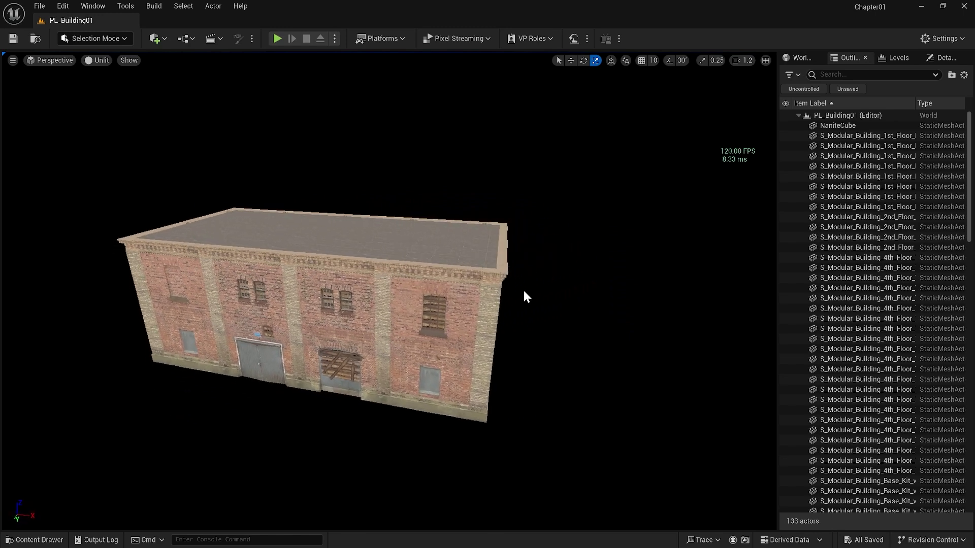
# Open the BPP_PL_Building01 blueprint in a maximized editor window and inspect the packed building's facade.
pyautogui.click(36, 540)
pyautogui.doubleClick(309, 426)
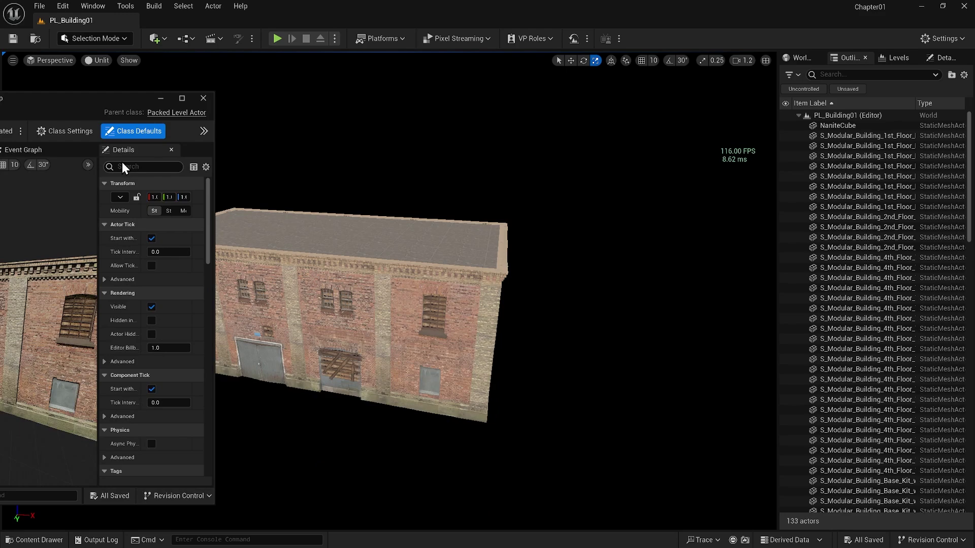
pyautogui.moveTo(126, 100); pyautogui.dragTo(520, 93)
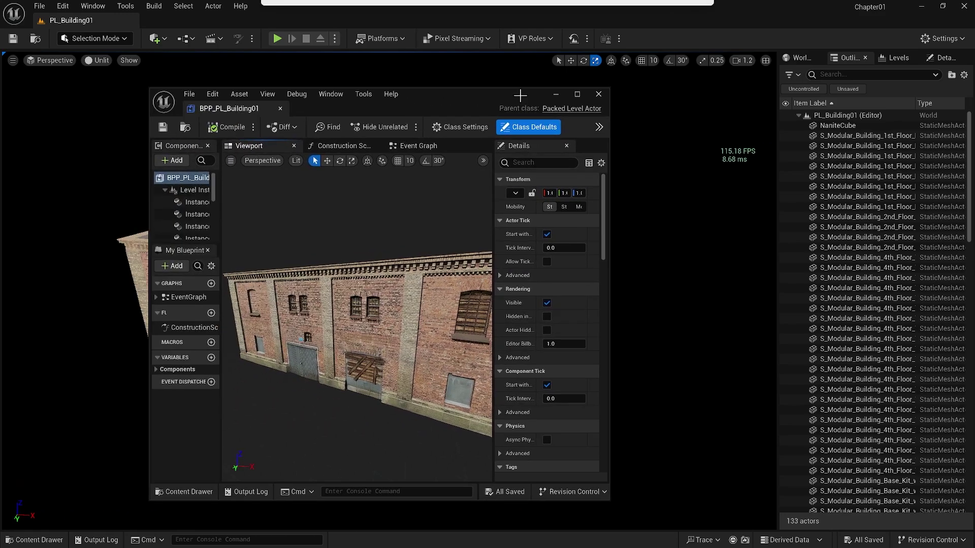
pyautogui.click(575, 96)
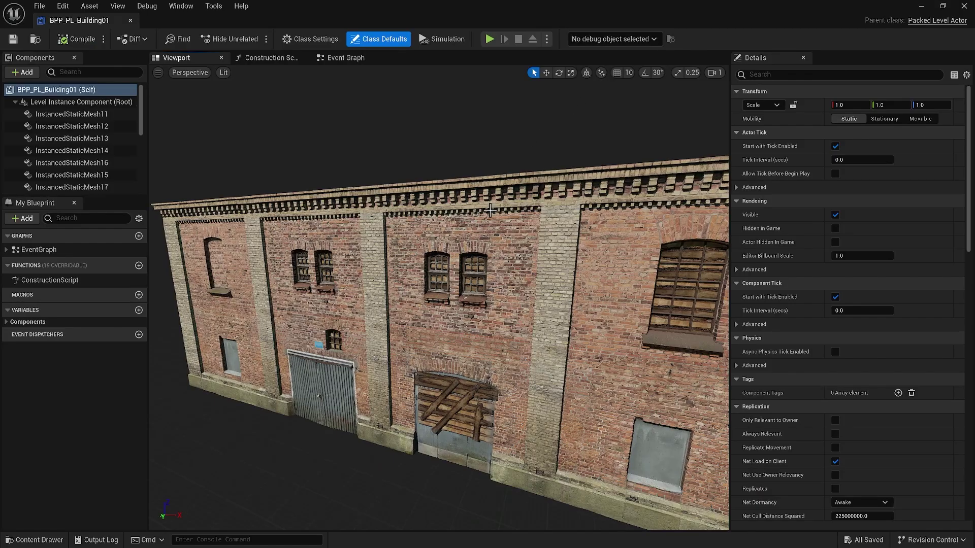
pyautogui.scroll(-10, 500, 216)
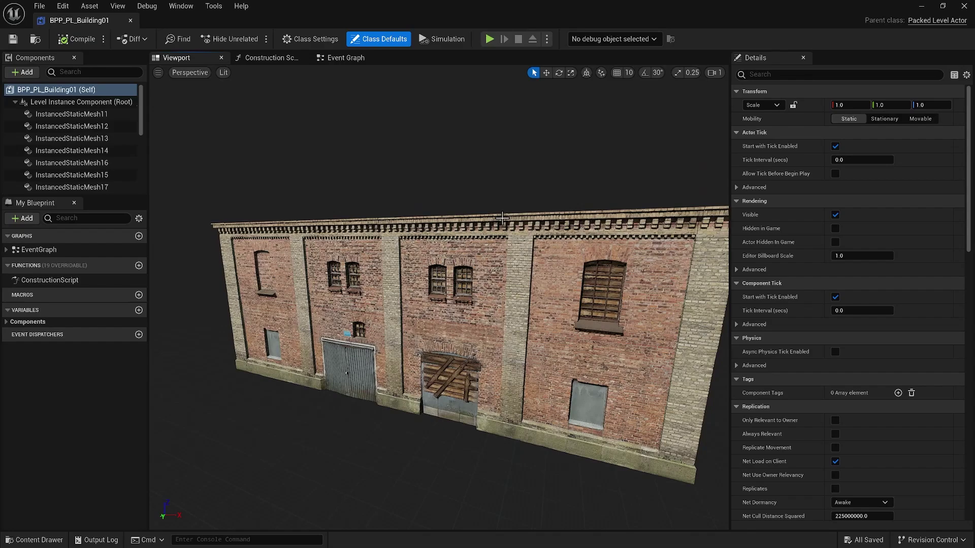
# Return from the blueprint to the L_Abandoned_V02 level and hide its Blocking and Helpers folders.
pyautogui.keyDown('alt'); pyautogui.moveTo(500, 216); pyautogui.dragTo(411, 216); pyautogui.keyUp('alt')
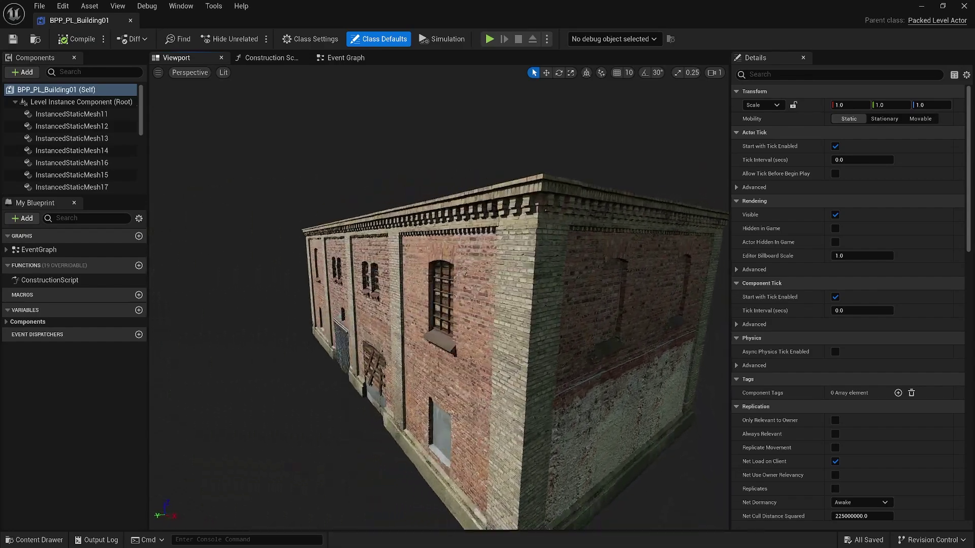
pyautogui.moveTo(469, 219); pyautogui.dragTo(503, 219)
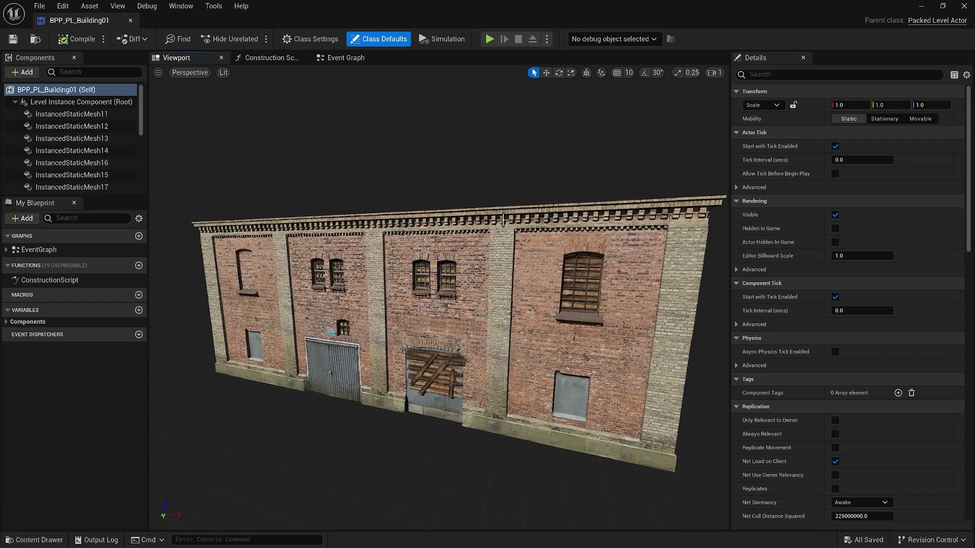
pyautogui.hotkey('ctrl', 'space')
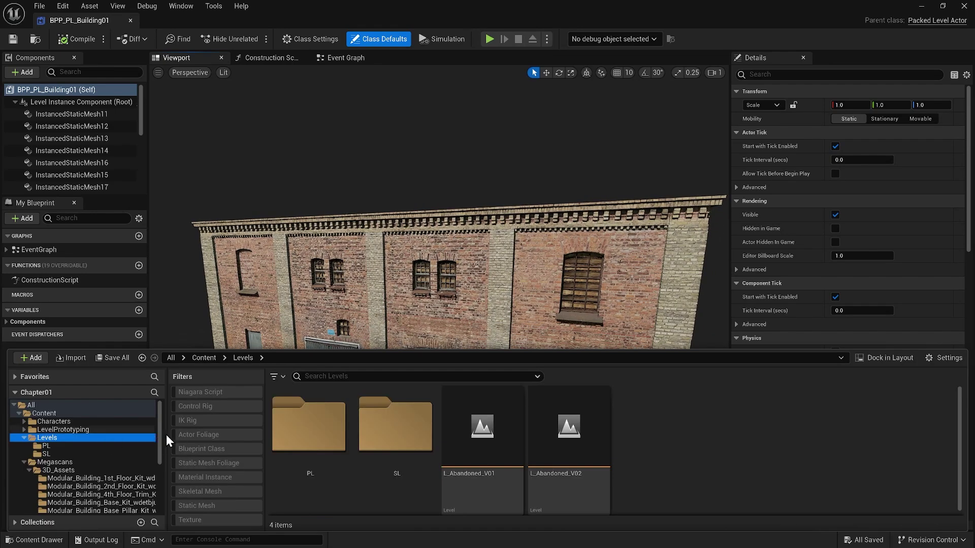
pyautogui.click(571, 441)
pyautogui.hotkey('ctrl', 'space')
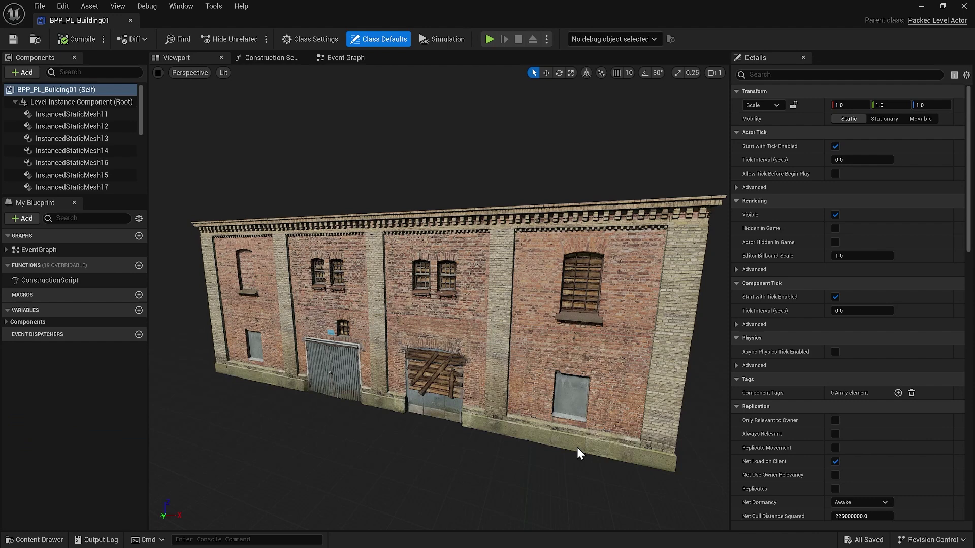
pyautogui.click(131, 20)
pyautogui.click(105, 60)
pyautogui.click(122, 100)
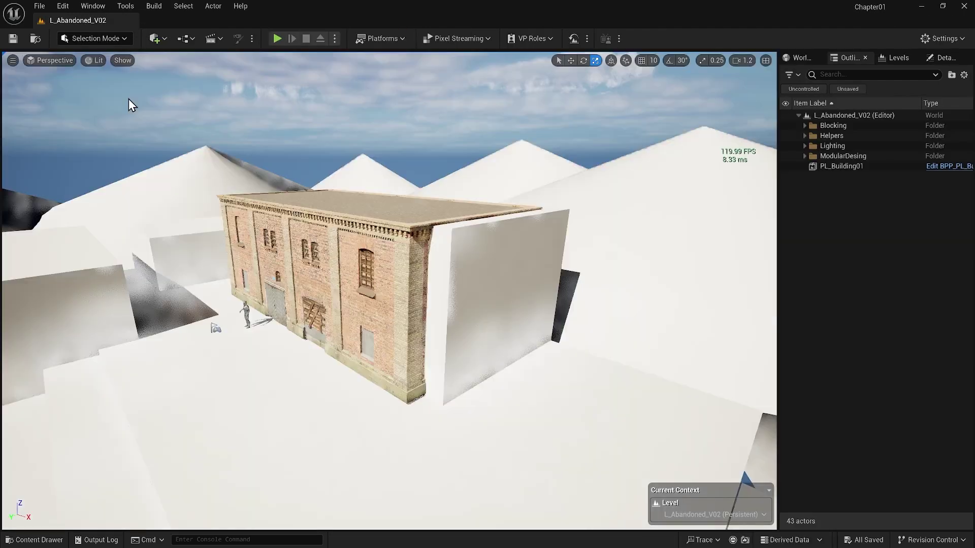
pyautogui.click(786, 125)
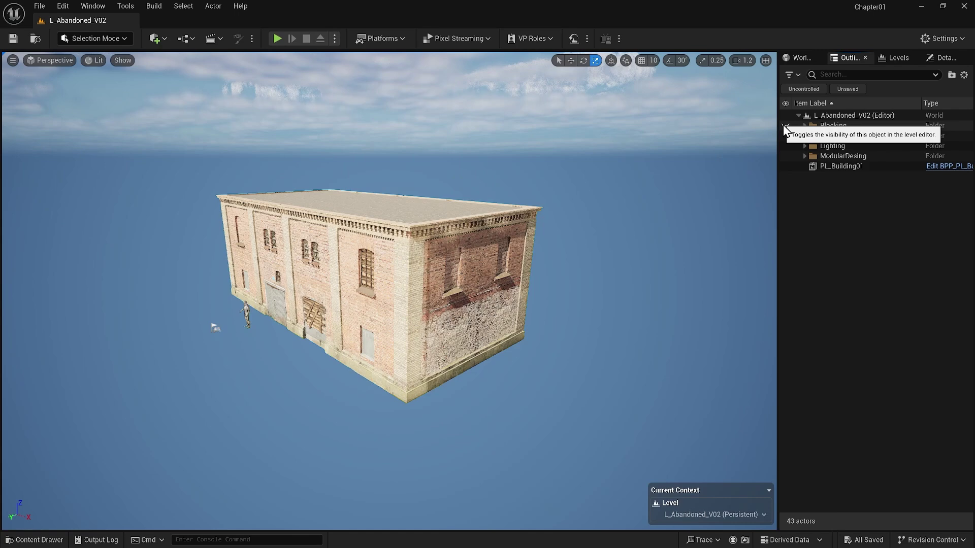
pyautogui.click(785, 136)
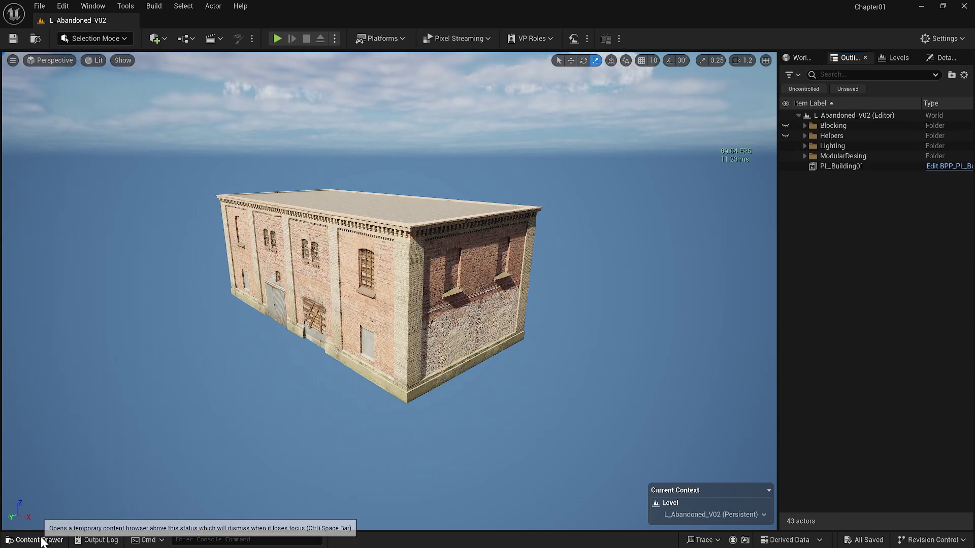
# Place a second BPP_PL_Building01 from the PL folder into the level behind the existing building.
pyautogui.click(34, 539)
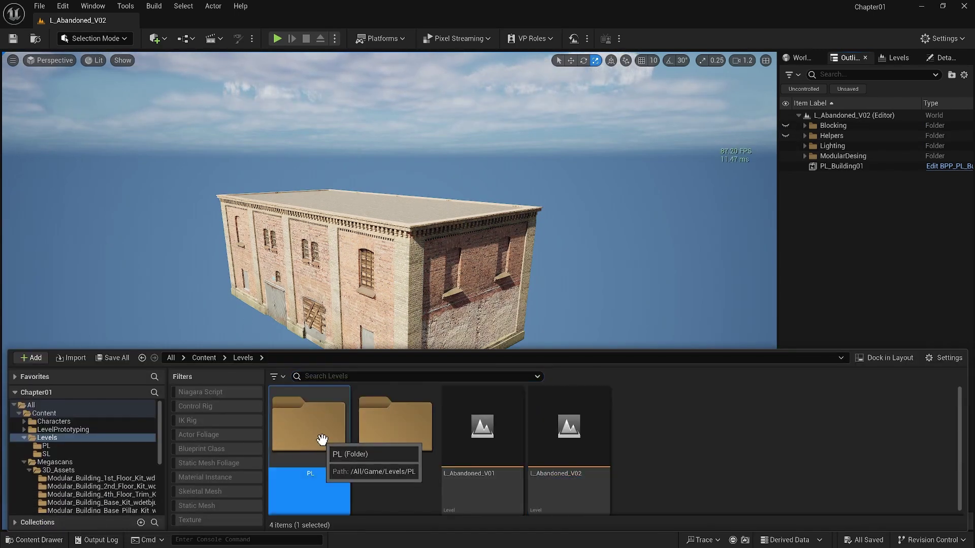
pyautogui.doubleClick(307, 449)
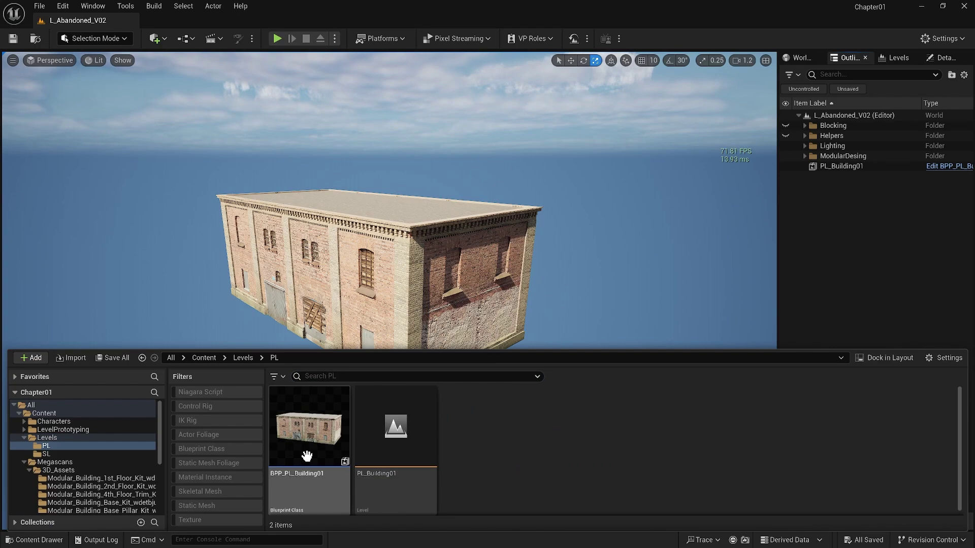
pyautogui.moveTo(304, 401); pyautogui.dragTo(635, 295)
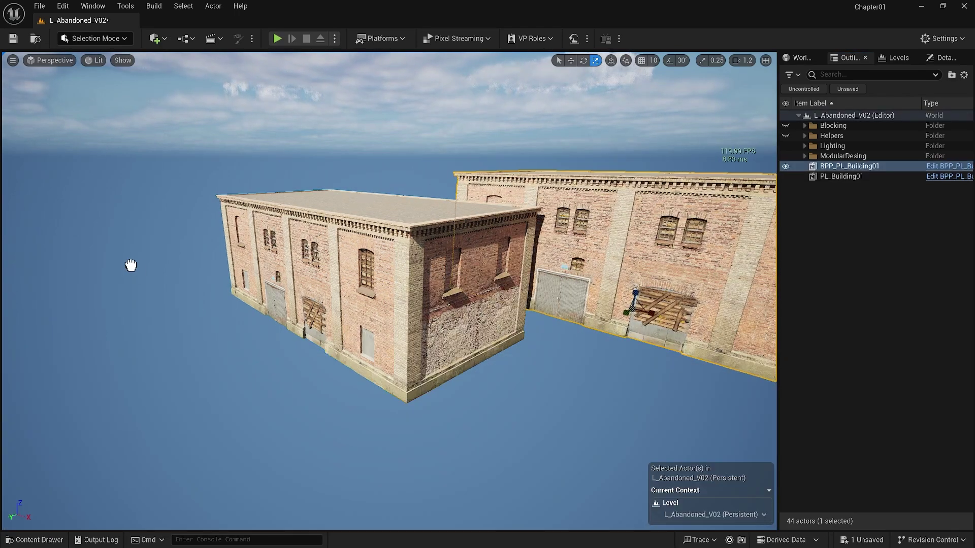
pyautogui.moveTo(131, 265); pyautogui.dragTo(133, 268)
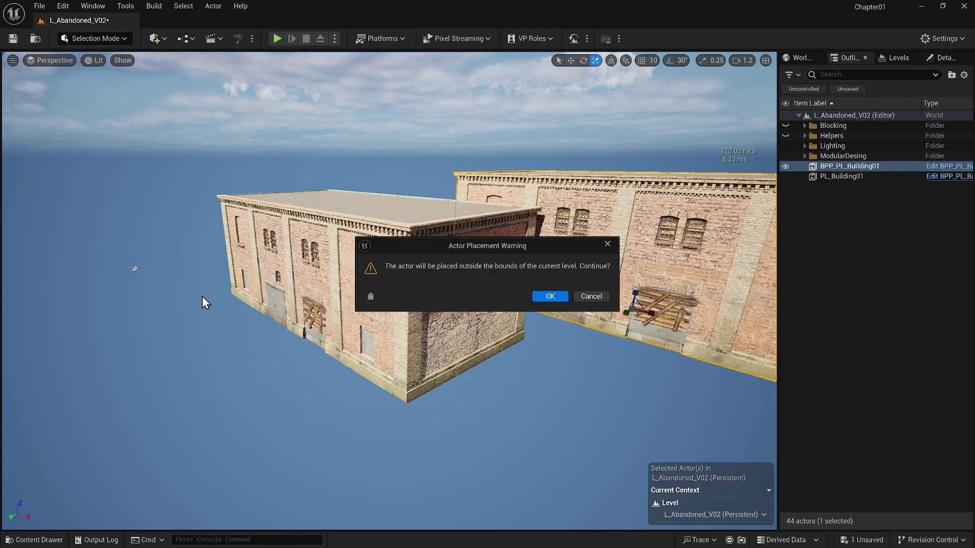
pyautogui.click(542, 297)
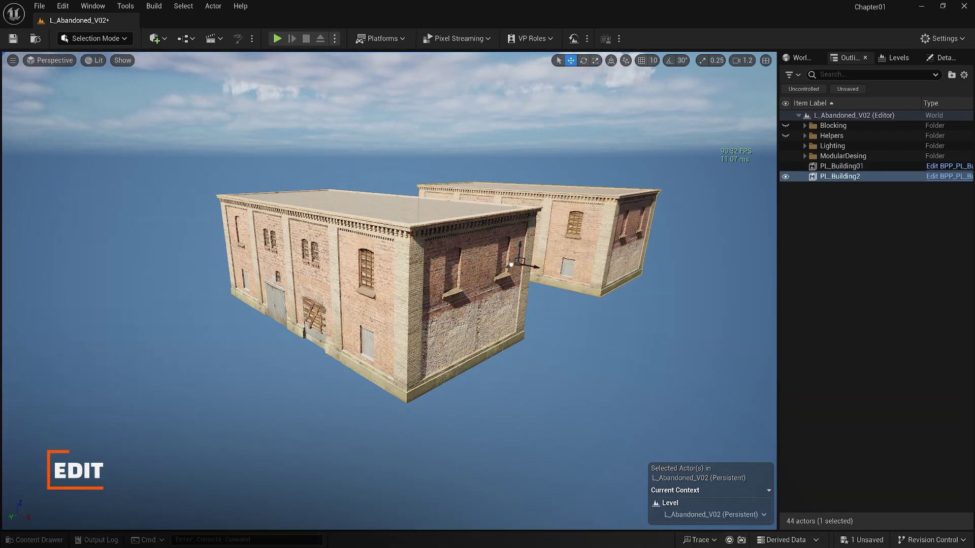
# Edit PL_Building01, pull the ground-floor window wall near the front corner out of the facade, and save the changes.
pyautogui.click(435, 324)
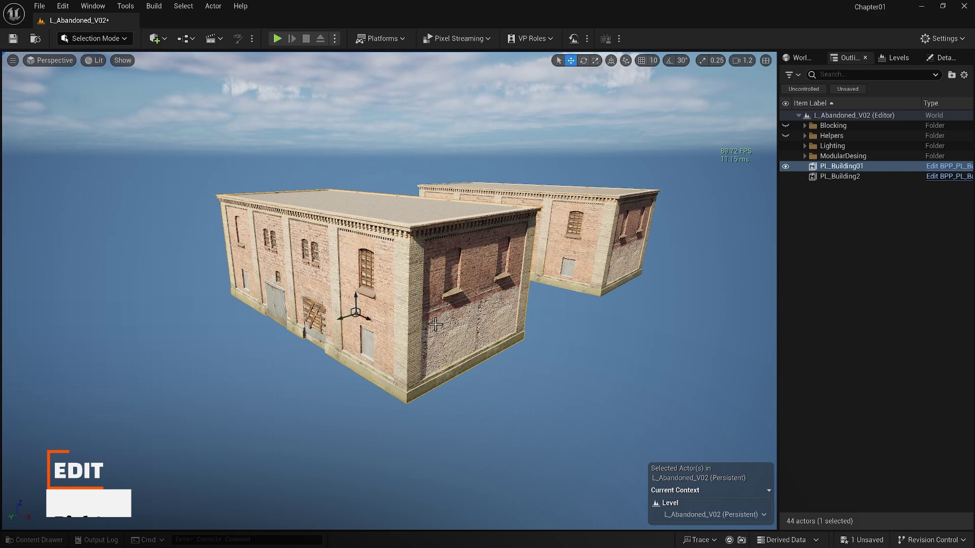
pyautogui.rightClick(435, 324)
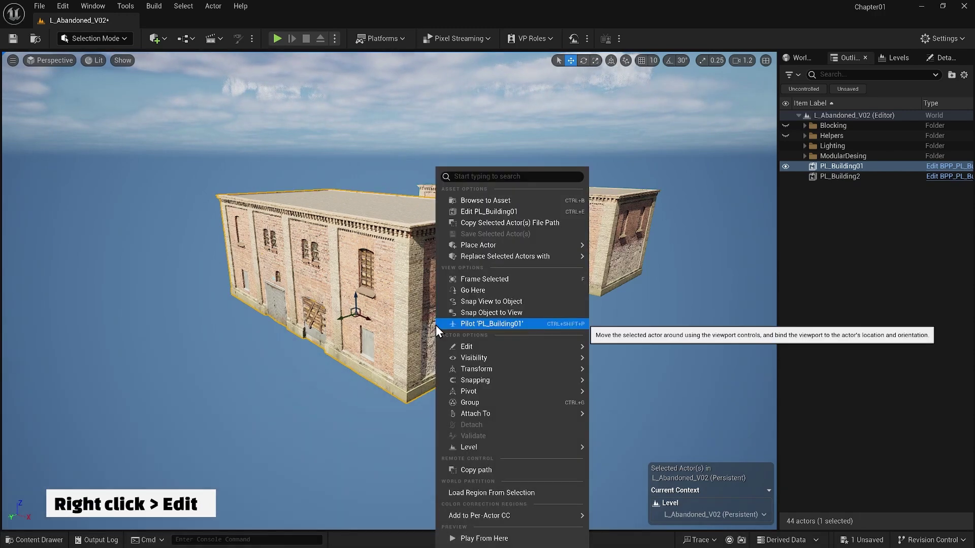
pyautogui.click(487, 212)
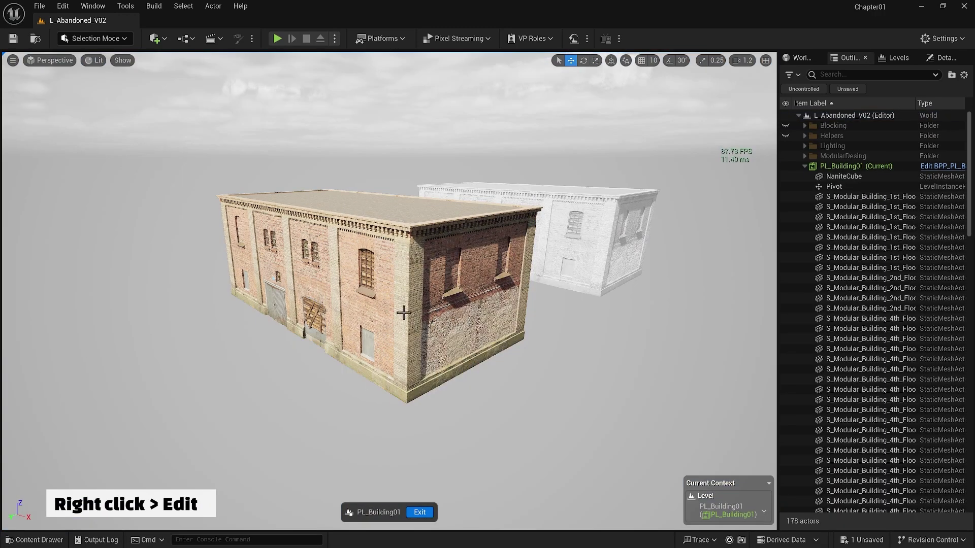
pyautogui.click(324, 371)
pyautogui.moveTo(322, 371); pyautogui.dragTo(300, 376)
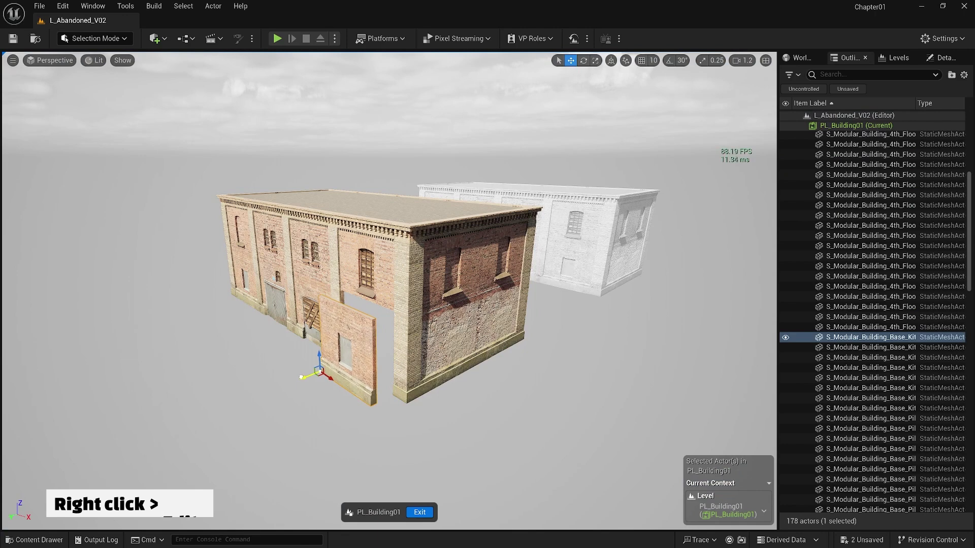
pyautogui.click(421, 512)
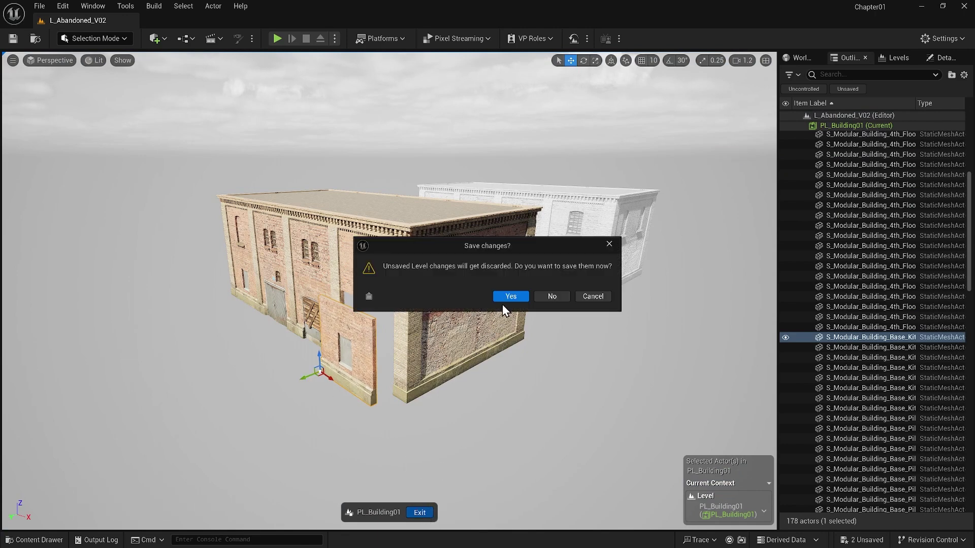
pyautogui.click(507, 297)
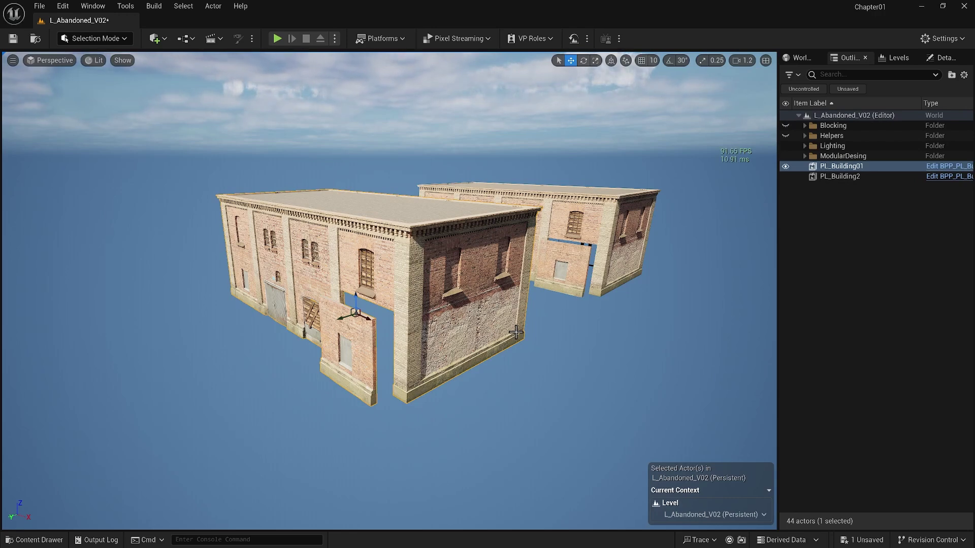
# Edit PL_Building01 again, move the displaced wall back into the facade, and save the changes.
pyautogui.rightClick(516, 333)
pyautogui.click(538, 322)
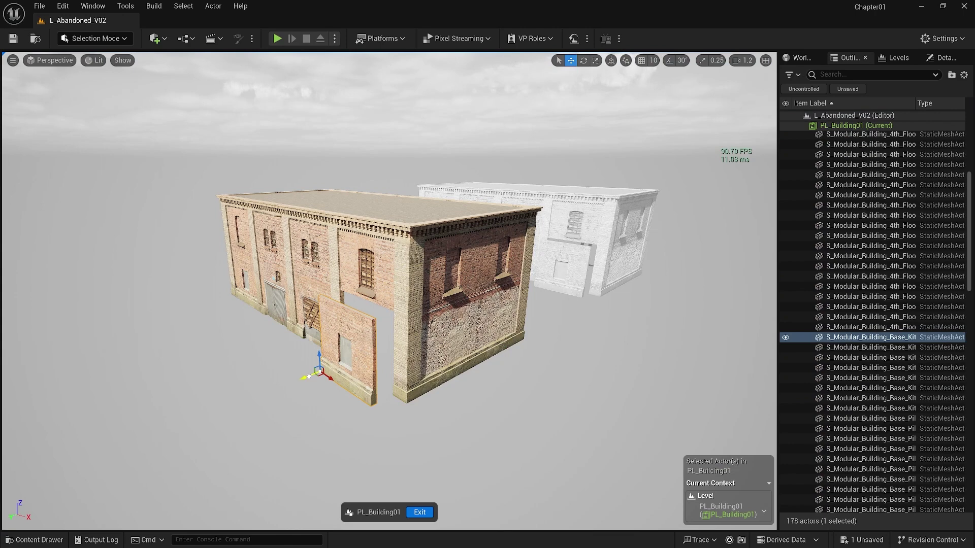
pyautogui.moveTo(330, 371); pyautogui.dragTo(331, 371)
pyautogui.click(417, 510)
pyautogui.click(501, 294)
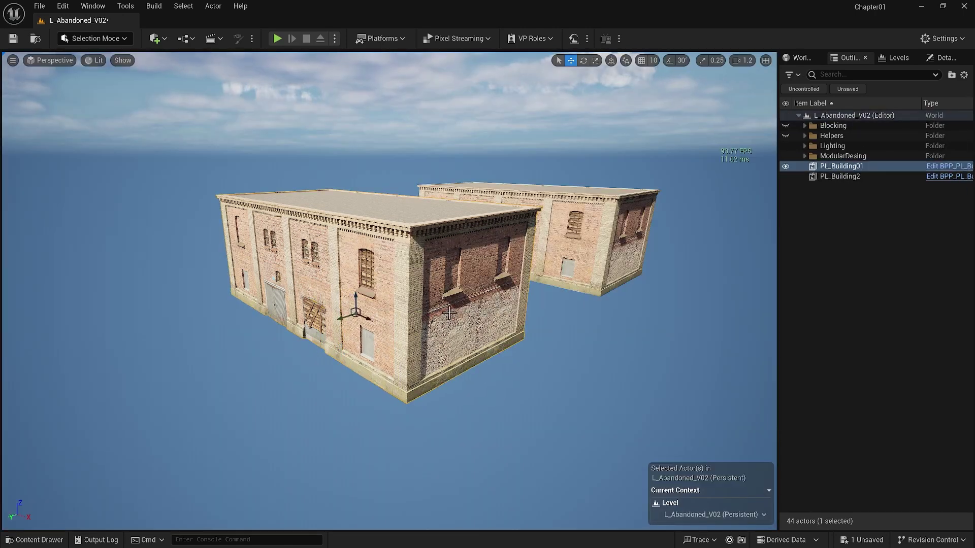
# Try scaling the whole PL_Building01 actor and undo the scale changes.
pyautogui.press('r')
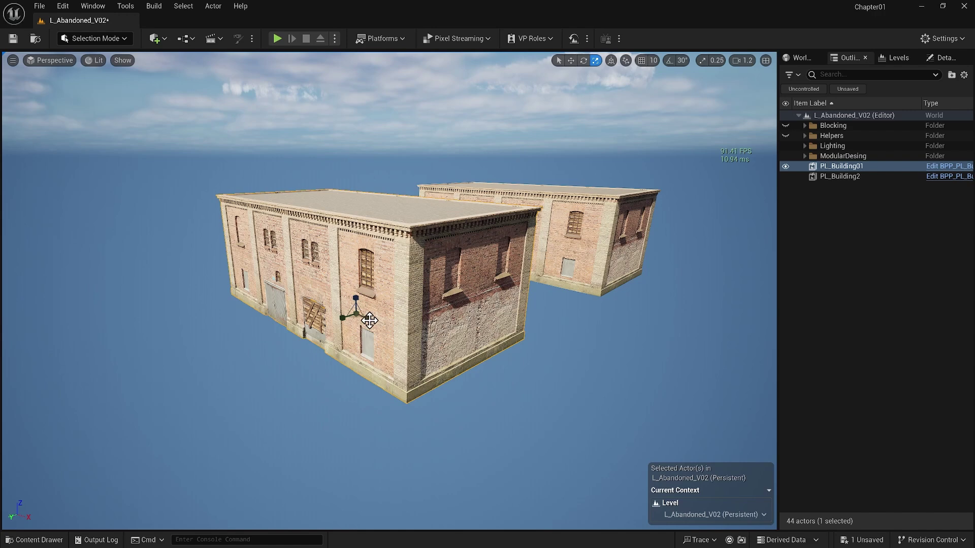
pyautogui.moveTo(369, 319); pyautogui.dragTo(363, 369)
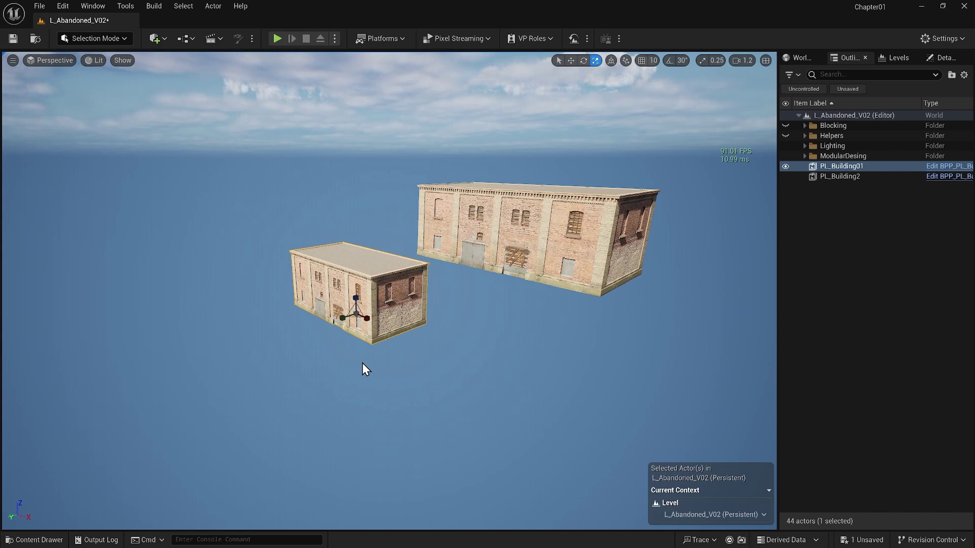
pyautogui.hotkey('ctrl', 'z')
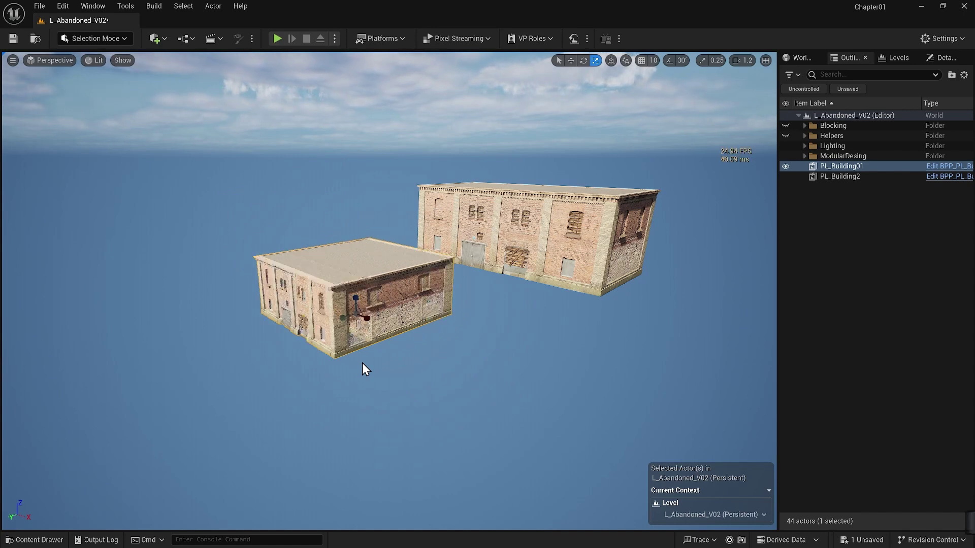
pyautogui.hotkey('ctrl', 'z')
pyautogui.hotkey('ctrl', 'z')
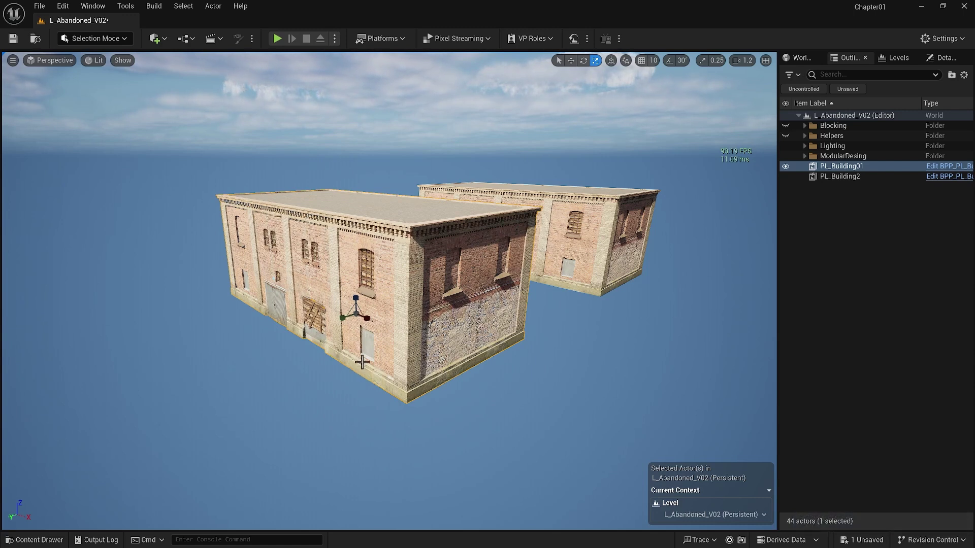
# Delete the second building, PL_Building2.
pyautogui.click(547, 268)
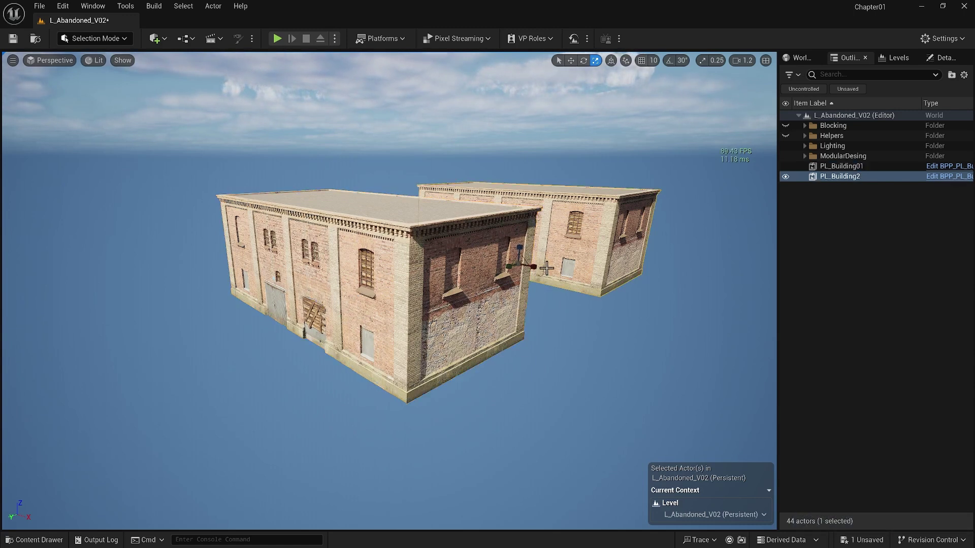
pyautogui.press('Delete')
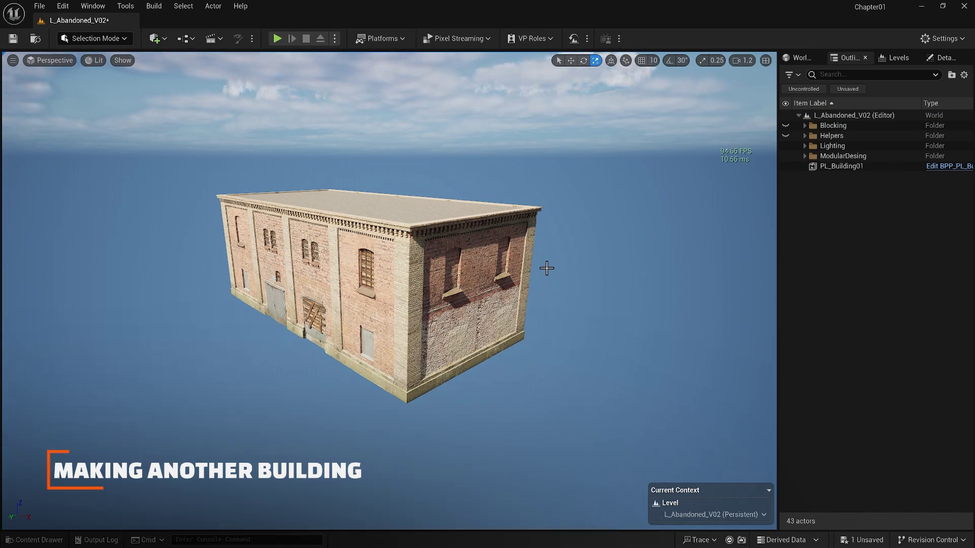
# Edit PL_Building01, copy all its building pieces except the Pivot, and exit the packed level.
pyautogui.hotkey('ctrl', 'a')
pyautogui.rightClick(499, 275)
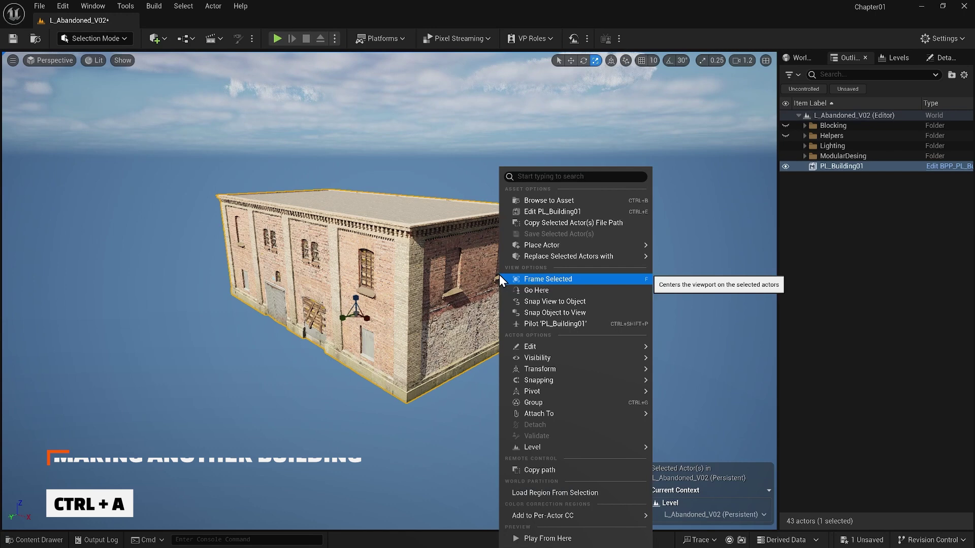
pyautogui.click(529, 210)
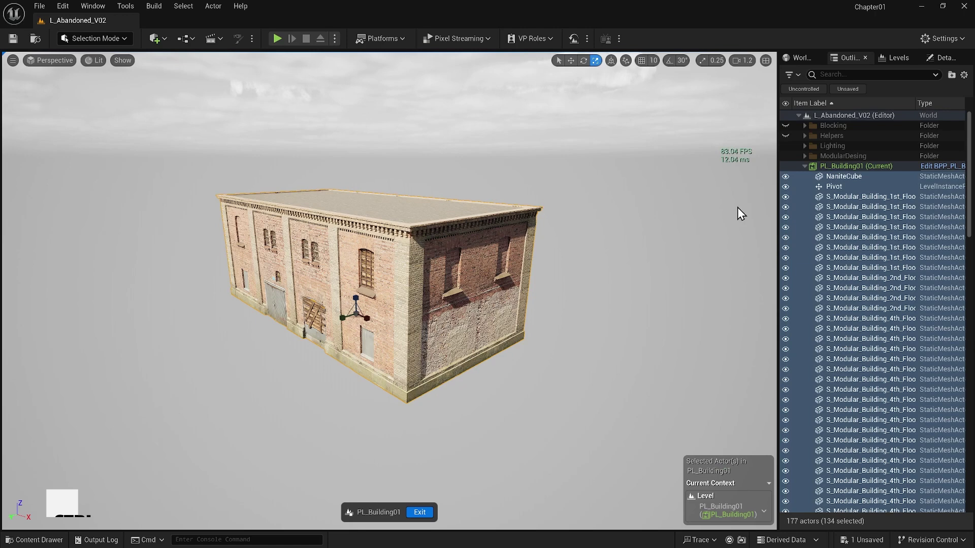
pyautogui.keyDown('ctrl'); pyautogui.click(838, 190); pyautogui.keyUp('ctrl')
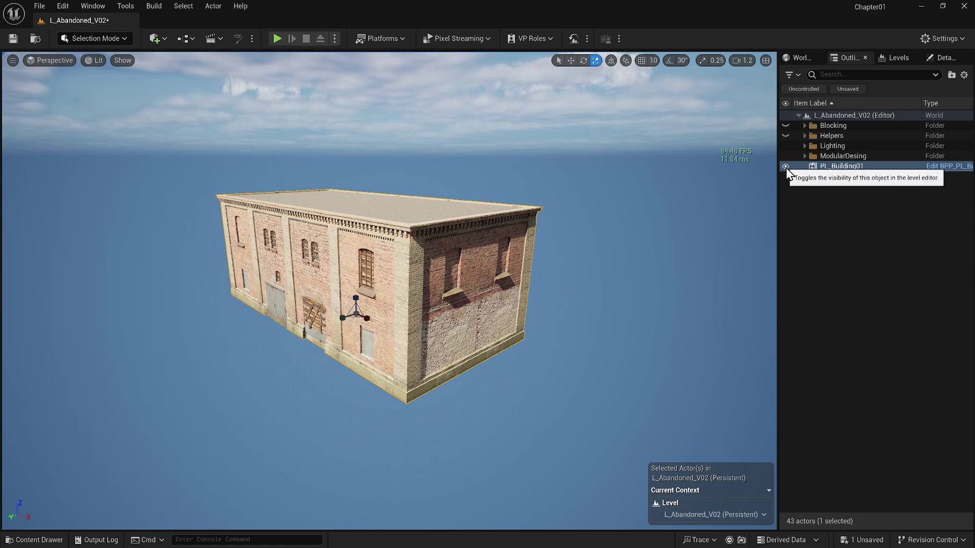
# Hide PL_Building01 and paste the copied building pieces into the L_Abandoned_V02 level.
pyautogui.click(785, 168)
pyautogui.click(523, 291)
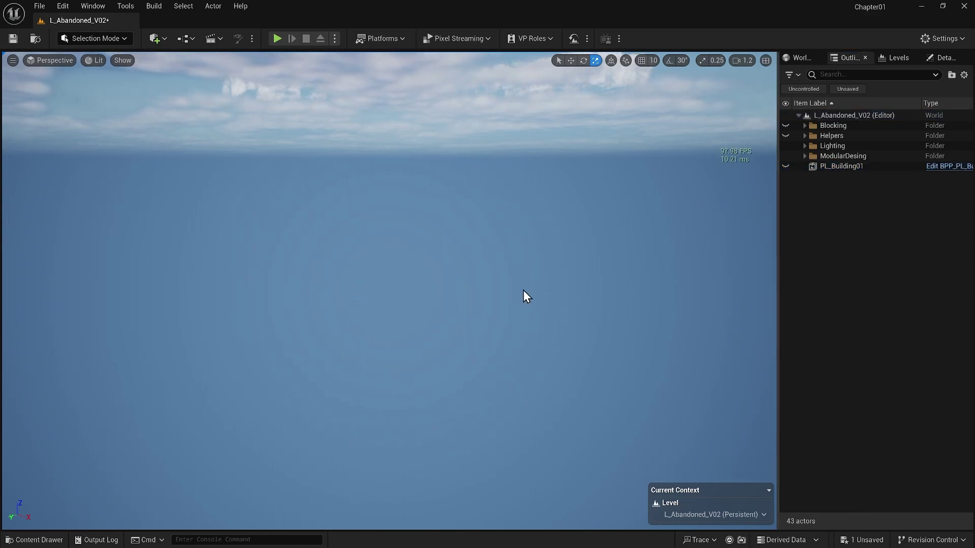
pyautogui.hotkey('ctrl', 'v')
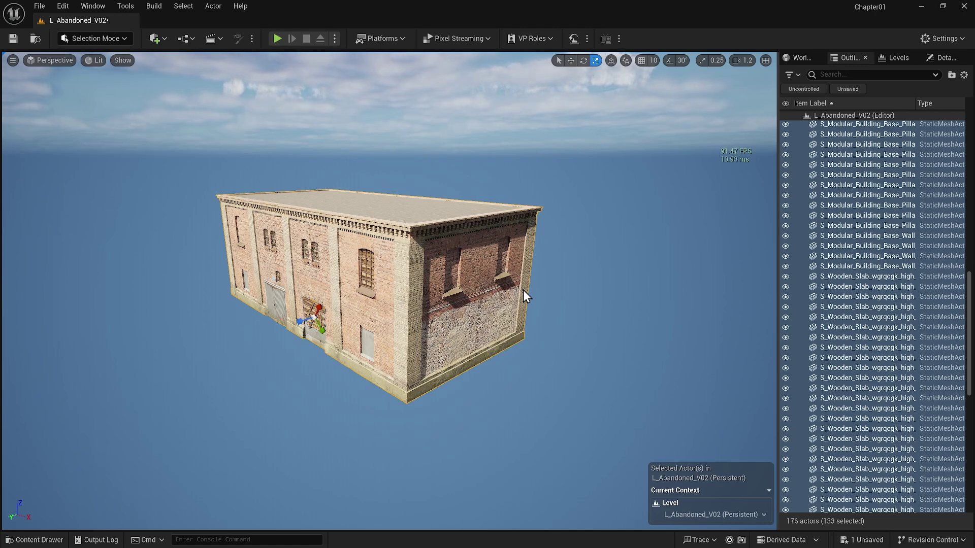
# Delete the pasted building's upper-floor and roof pieces in the Left view, keeping the ground-floor walls, and return to Perspective.
pyautogui.click(59, 62)
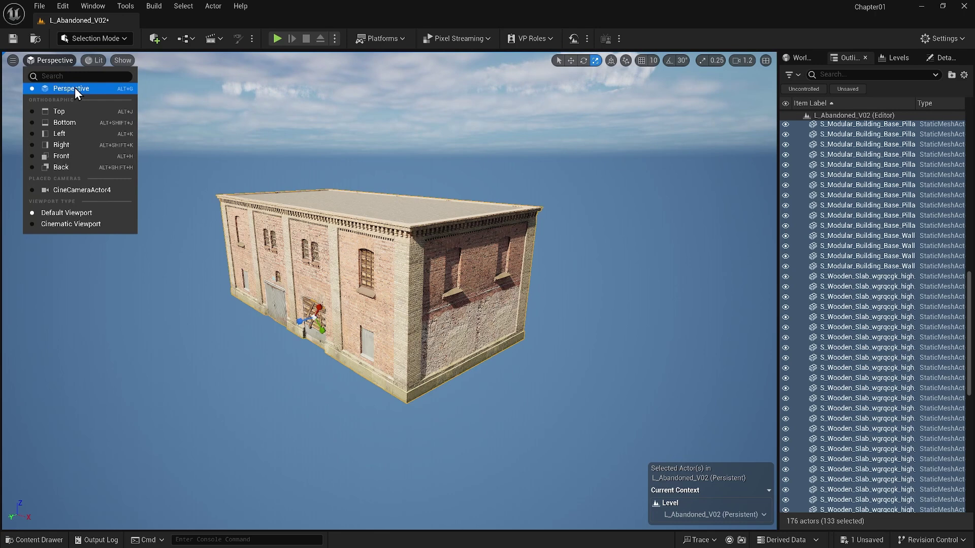
pyautogui.click(80, 127)
pyautogui.moveTo(590, 144); pyautogui.dragTo(175, 215)
pyautogui.press('Delete')
pyautogui.click(41, 60)
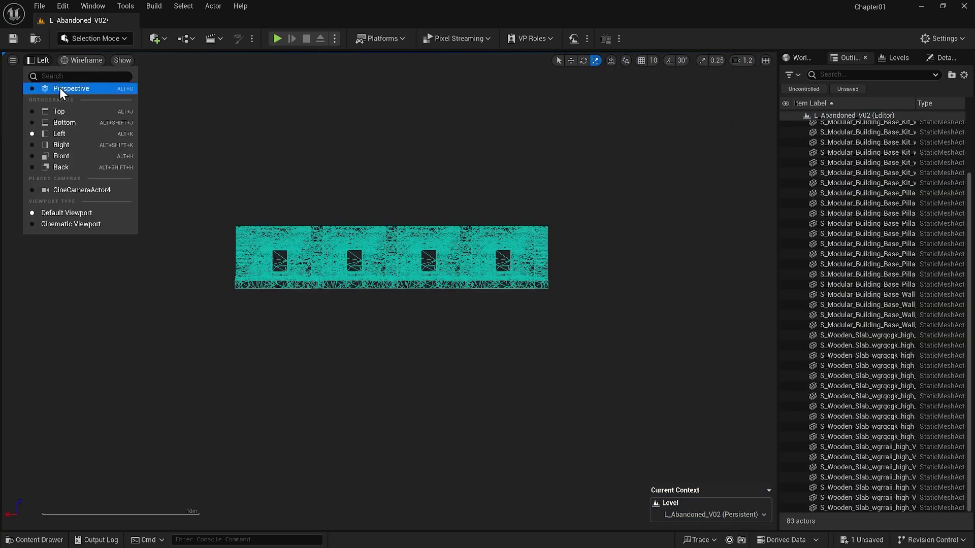
pyautogui.click(62, 89)
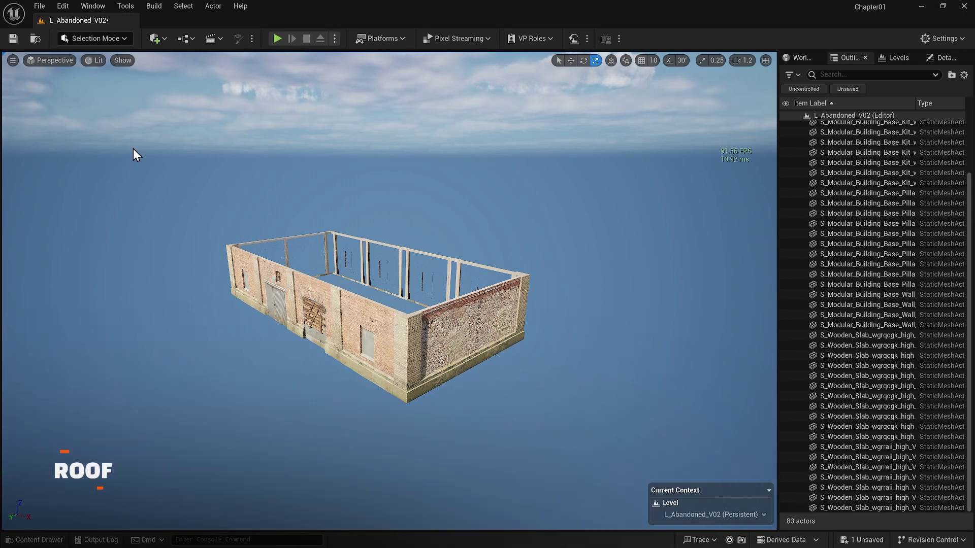
pyautogui.moveTo(133, 148); pyautogui.dragTo(320, 168, button='right')
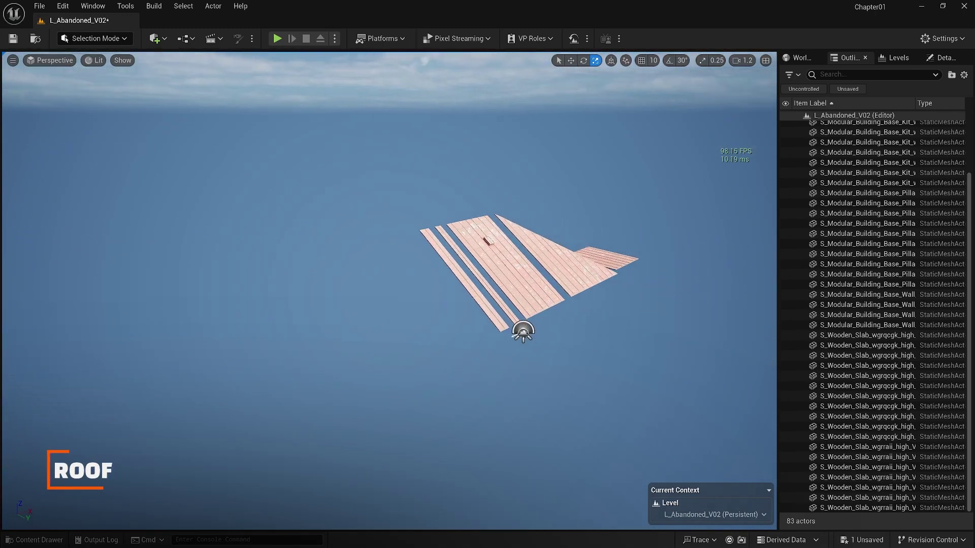
# Move the five roof kit pieces beside the building and place the wide rectangular panel against the sloped end panel.
pyautogui.click(590, 249)
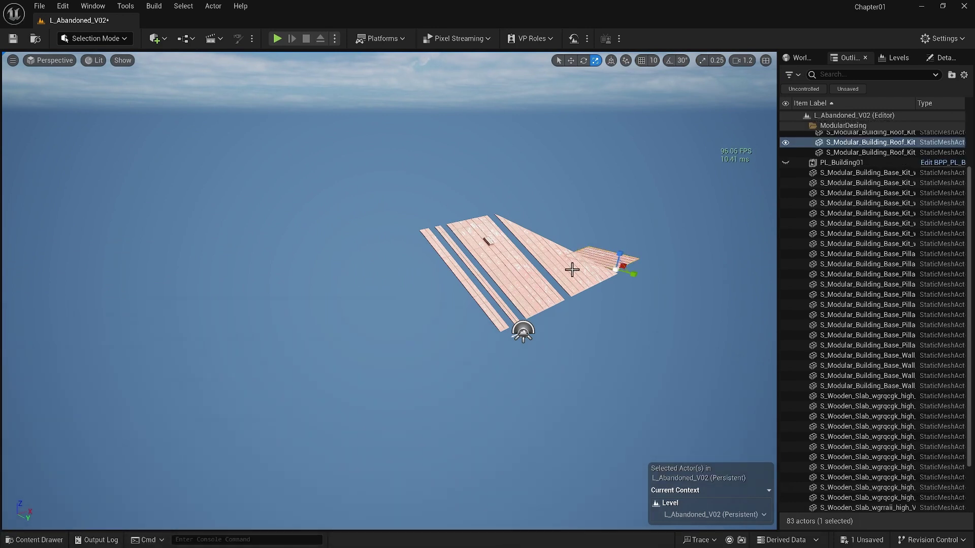
pyautogui.keyDown('ctrl'); pyautogui.click(544, 284); pyautogui.keyUp('ctrl')
pyautogui.keyDown('ctrl'); pyautogui.click(524, 299); pyautogui.keyUp('ctrl')
pyautogui.keyDown('ctrl'); pyautogui.click(489, 321); pyautogui.keyUp('ctrl')
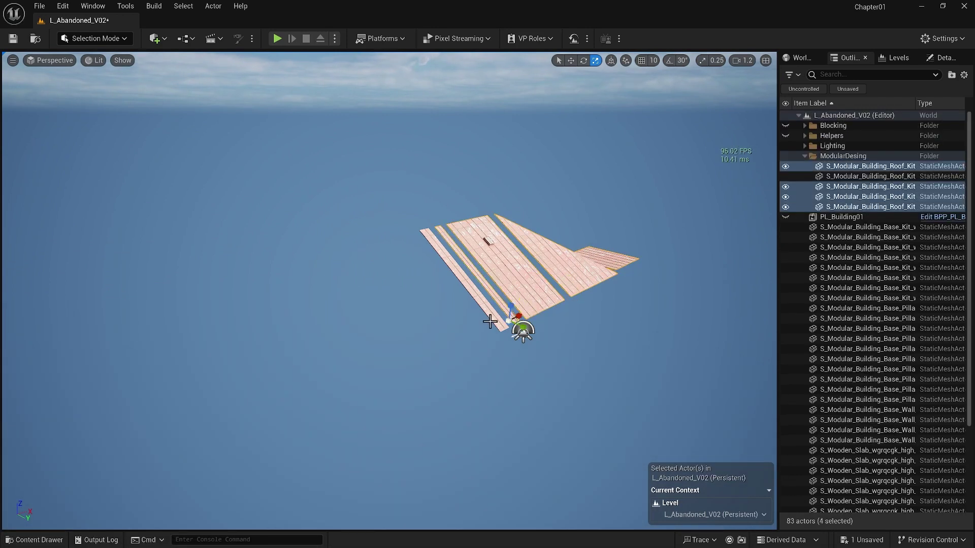
pyautogui.keyDown('ctrl'); pyautogui.click(494, 320); pyautogui.keyUp('ctrl')
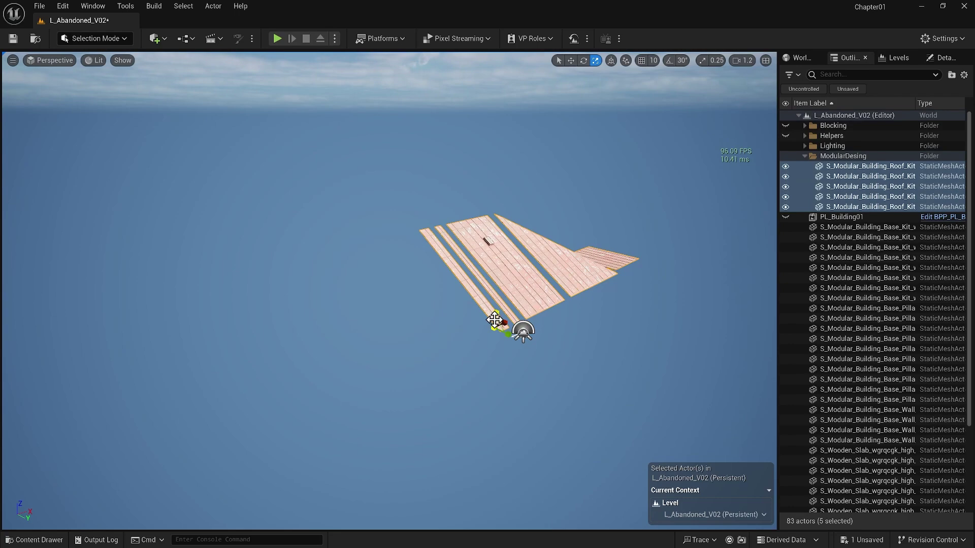
pyautogui.press('w')
pyautogui.click(409, 259)
pyautogui.moveTo(378, 246); pyautogui.dragTo(403, 246)
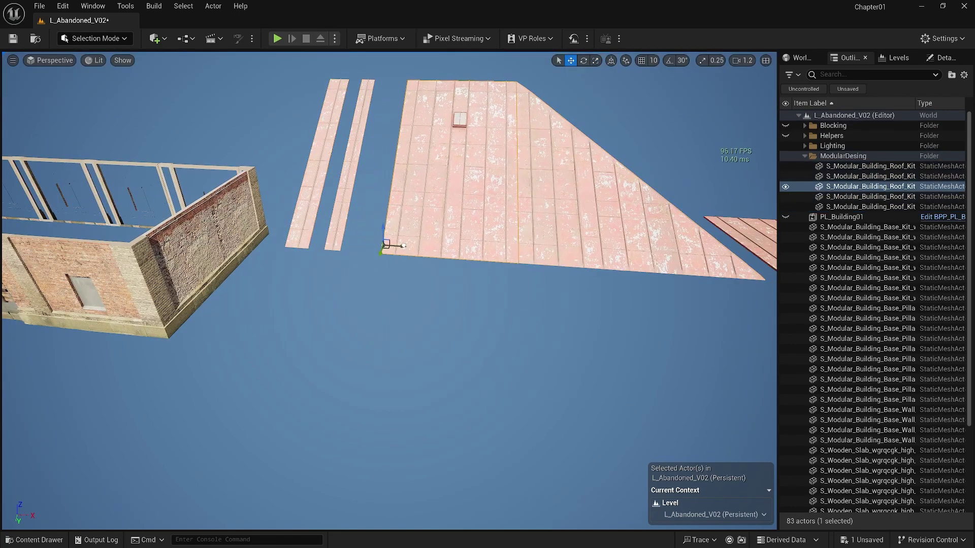
# Move the two narrow roof strips against the wide rectangular panel so that the pieces join without gaps.
pyautogui.click(343, 174)
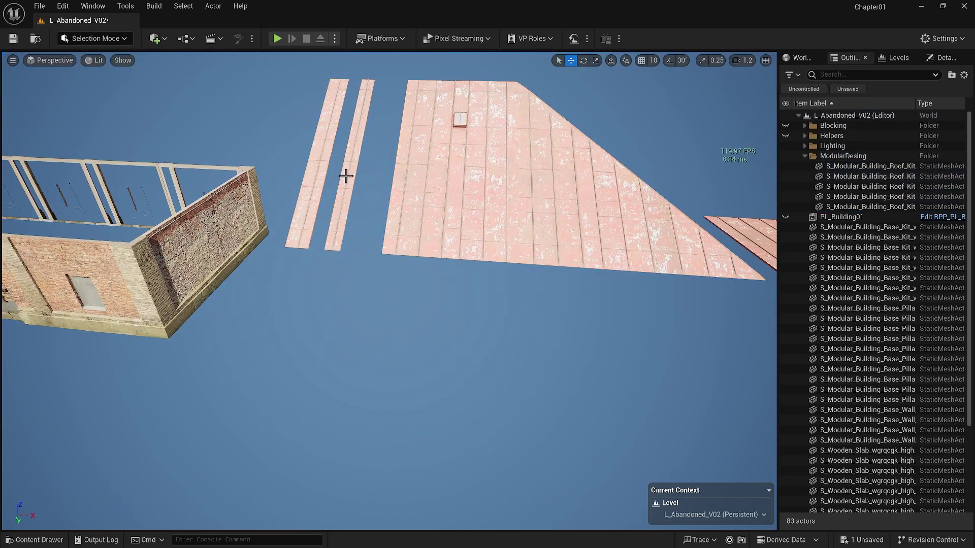
pyautogui.keyDown('ctrl'); pyautogui.click(308, 213); pyautogui.keyUp('ctrl')
pyautogui.moveTo(307, 241); pyautogui.dragTo(361, 242)
pyautogui.click(344, 233)
pyautogui.scroll(4, 367, 265)
pyautogui.moveTo(368, 265); pyautogui.dragTo(368, 224, button='middle')
pyautogui.click(350, 259)
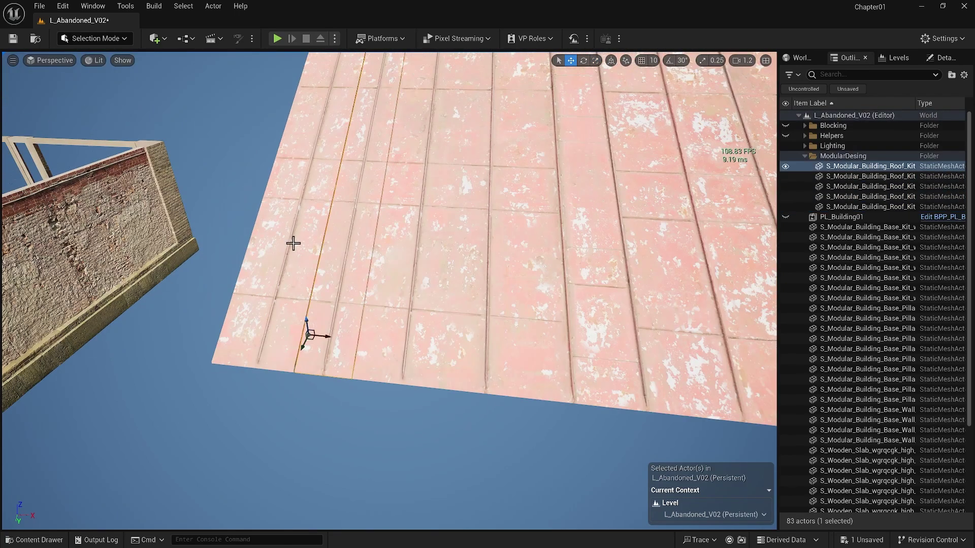
pyautogui.keyDown('ctrl'); pyautogui.click(291, 243); pyautogui.keyUp('ctrl')
pyautogui.click(250, 329)
pyautogui.keyDown('ctrl'); pyautogui.click(349, 350); pyautogui.keyUp('ctrl')
pyautogui.click(250, 328)
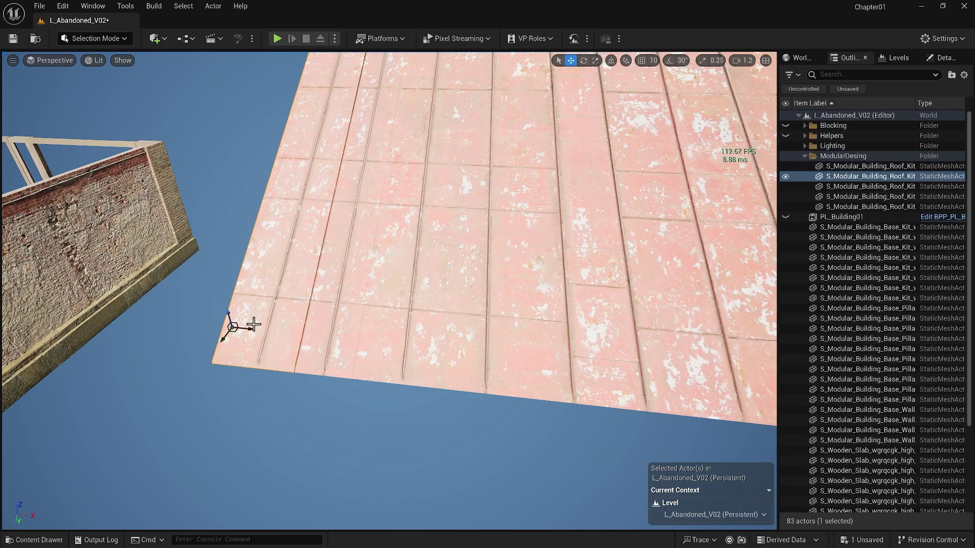
pyautogui.moveTo(250, 330); pyautogui.dragTo(251, 329)
# Select the four joined roof pieces together and move them over the front corner of the single-storey walls.
pyautogui.scroll(-4, 251, 330)
pyautogui.click(550, 313)
pyautogui.keyDown('ctrl'); pyautogui.click(393, 333); pyautogui.keyUp('ctrl')
pyautogui.keyDown('ctrl'); pyautogui.click(348, 335); pyautogui.keyUp('ctrl')
pyautogui.keyDown('ctrl'); pyautogui.click(321, 332); pyautogui.keyUp('ctrl')
pyautogui.scroll(-2, 461, 352)
pyautogui.moveTo(438, 343); pyautogui.dragTo(140, 299)
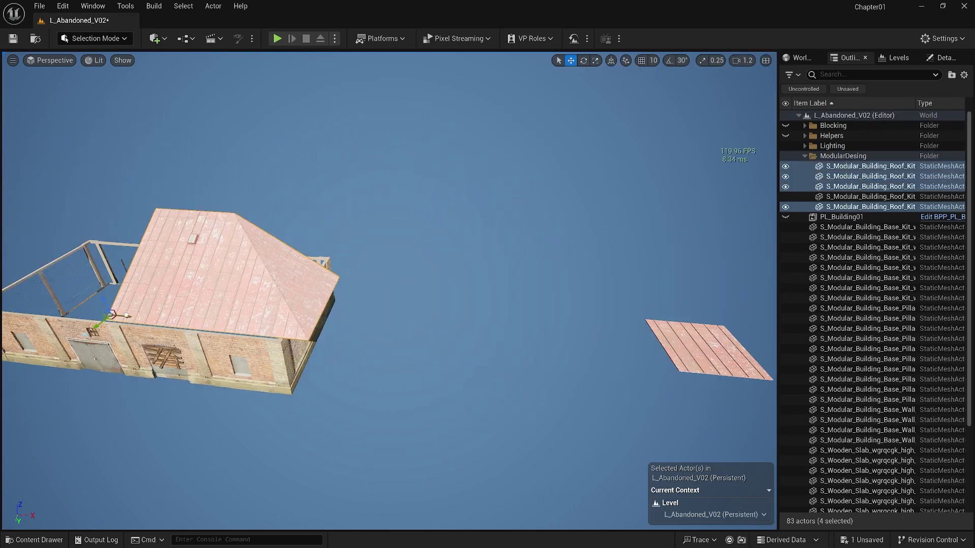
# Exclude the sloped end panel from the selection and duplicate the rectangular roof pieces along the front to extend the roof.
pyautogui.moveTo(325, 289); pyautogui.dragTo(506, 260, button='middle')
pyautogui.moveTo(326, 290); pyautogui.dragTo(512, 345, button='right')
pyautogui.keyDown('ctrl'); pyautogui.click(431, 292); pyautogui.keyUp('ctrl')
pyautogui.moveTo(276, 289); pyautogui.dragTo(480, 307, button='middle')
pyautogui.keyDown('alt'); pyautogui.moveTo(465, 366); pyautogui.dragTo(314, 352); pyautogui.keyUp('alt')
# Duplicate the sloped end panel to the opposite end of the front roof.
pyautogui.click(573, 350)
pyautogui.moveTo(573, 351); pyautogui.dragTo(527, 368, button='middle')
pyautogui.keyDown('alt'); pyautogui.moveTo(543, 393); pyautogui.dragTo(124, 379); pyautogui.keyUp('alt')
pyautogui.moveTo(401, 342); pyautogui.dragTo(548, 345, button='middle')
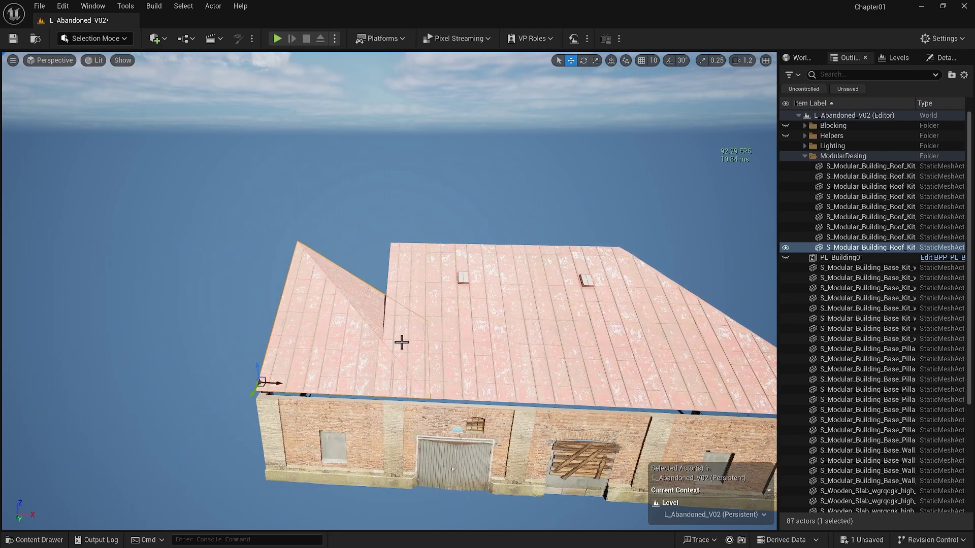
# Mirror the duplicated end panel with an X scale of -1 and move it against the rectangular roof pieces.
pyautogui.click(944, 58)
pyautogui.click(881, 249)
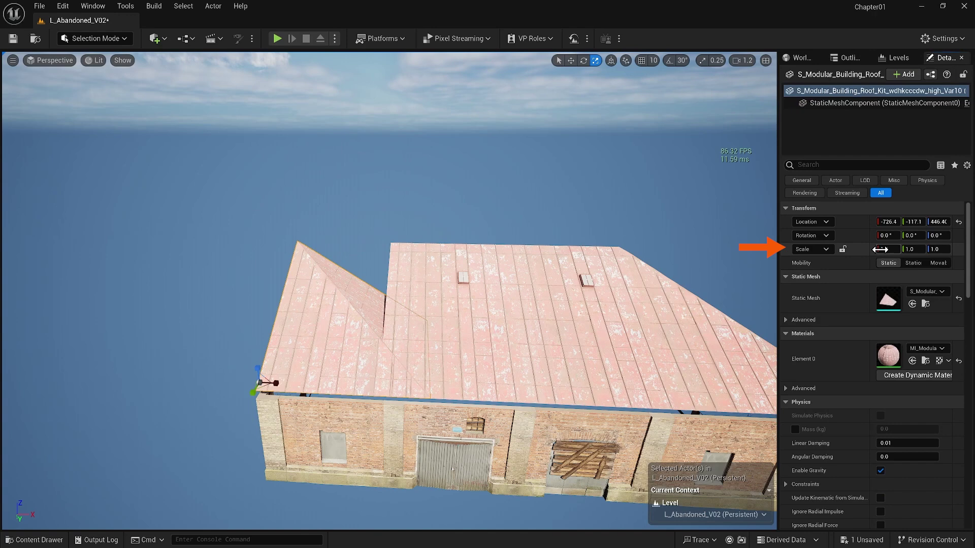
pyautogui.write('-1')
pyautogui.press('Return')
pyautogui.press('w')
pyautogui.moveTo(274, 383); pyautogui.dragTo(399, 388)
pyautogui.click(456, 210)
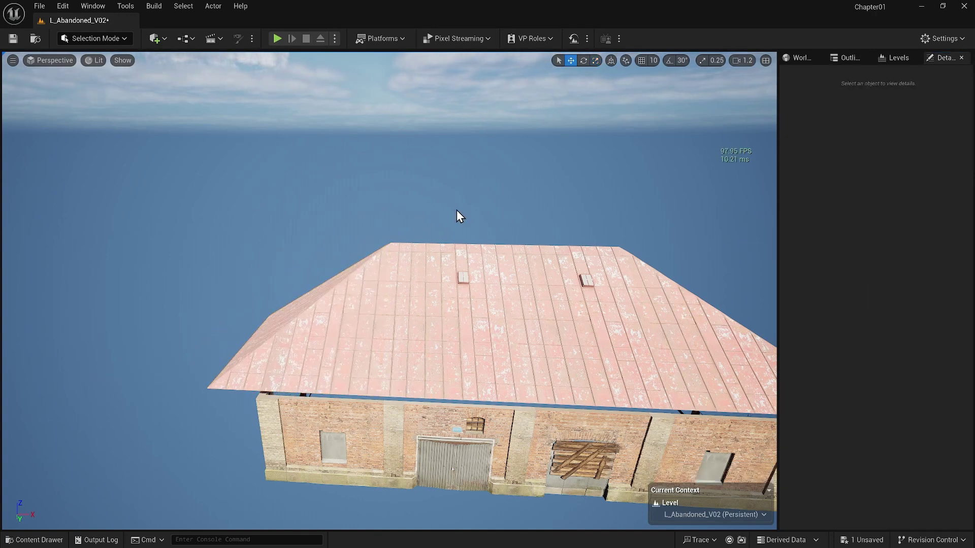
# Select all front roof pieces in the Left view and lower them toward the wall tops.
pyautogui.click(48, 61)
pyautogui.click(65, 135)
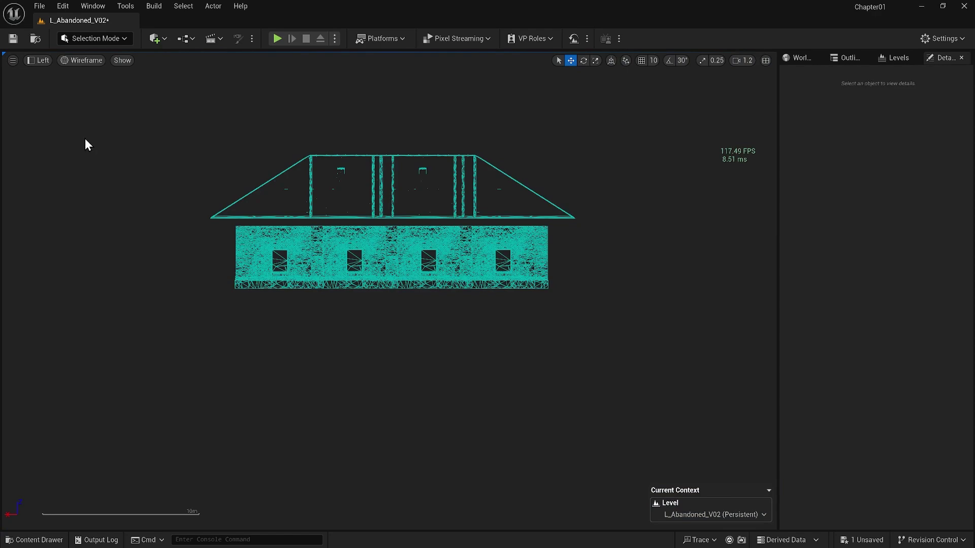
pyautogui.moveTo(576, 132); pyautogui.dragTo(177, 181)
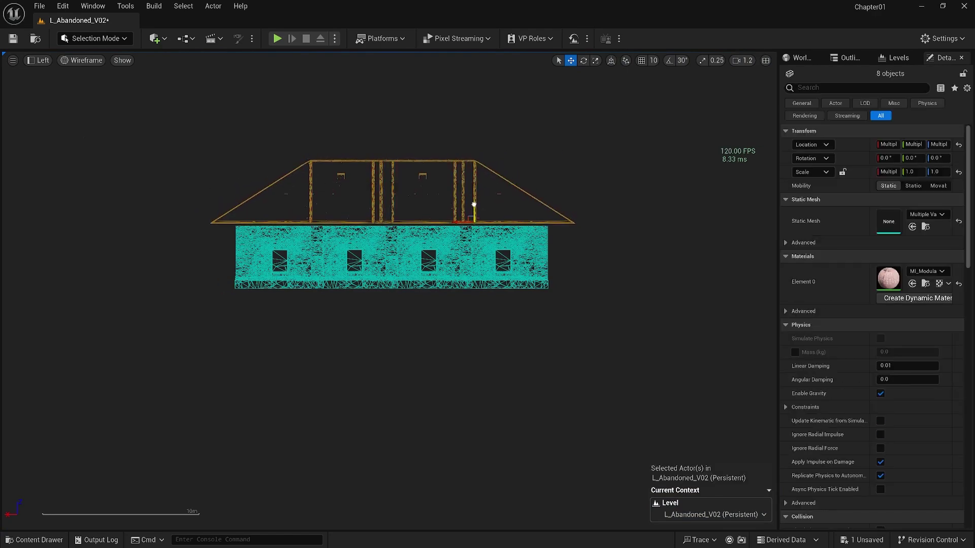
# Duplicate the front roof half in the Top view, rotate the copy 180° with 30° snapping, and join both halves at the ridge.
pyautogui.hotkey('alt', 'j')
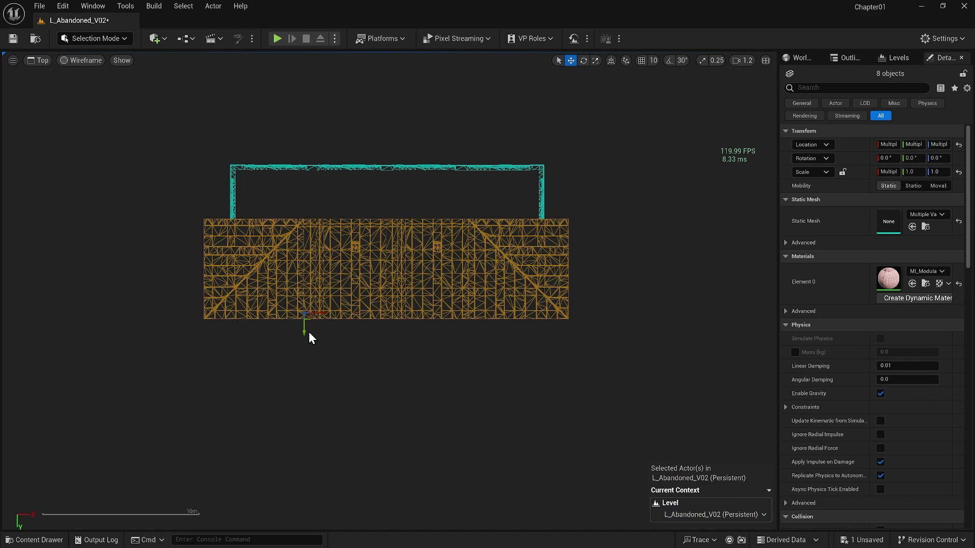
pyautogui.keyDown('alt'); pyautogui.moveTo(305, 331); pyautogui.dragTo(305, 439); pyautogui.keyUp('alt')
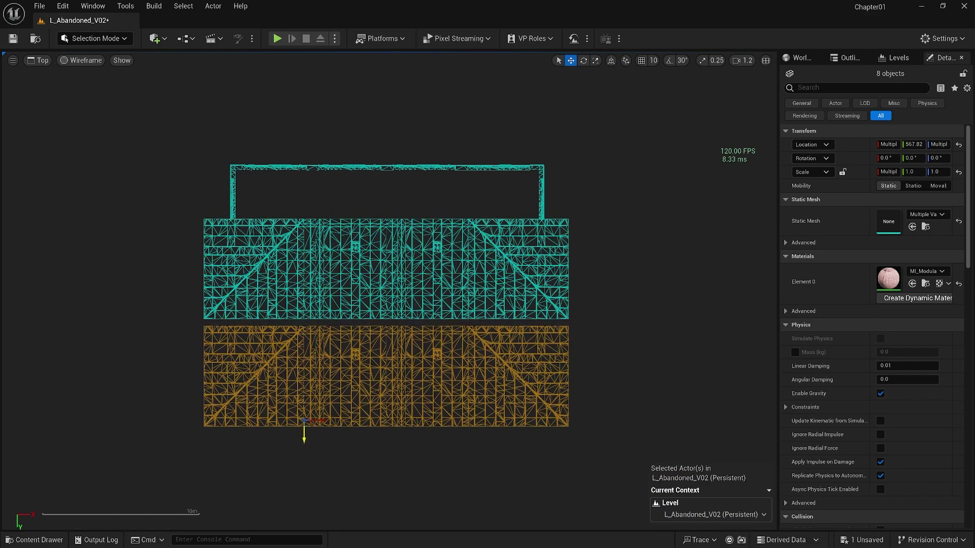
pyautogui.press('e')
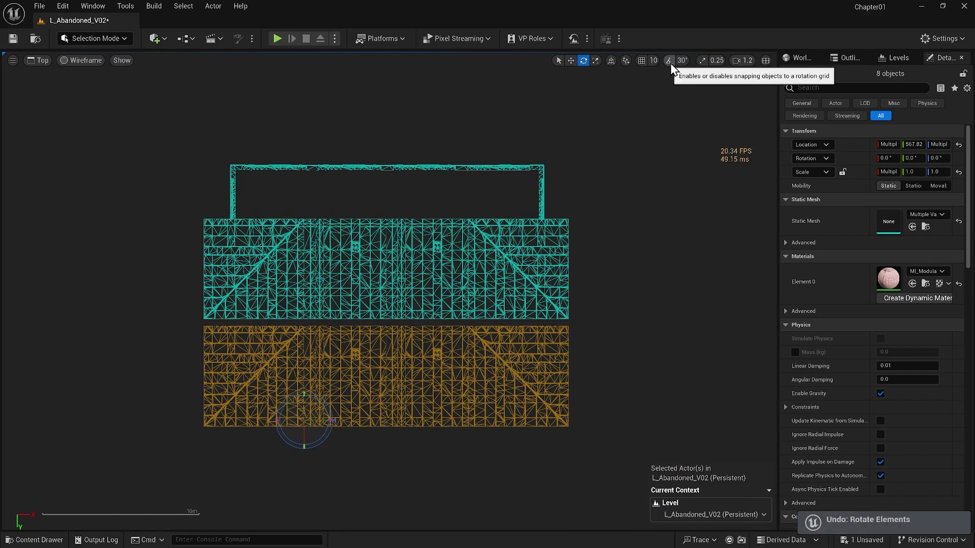
pyautogui.click(669, 60)
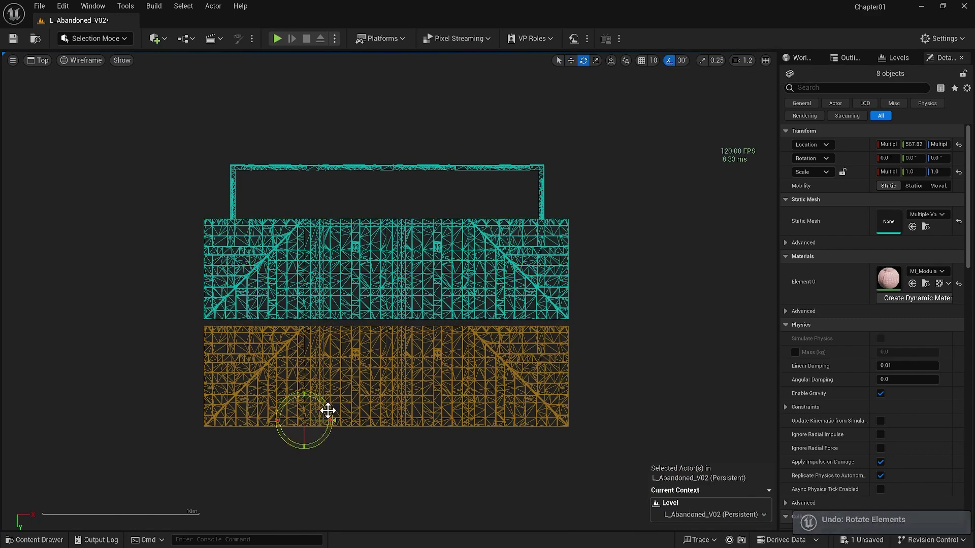
pyautogui.moveTo(327, 409); pyautogui.dragTo(285, 393)
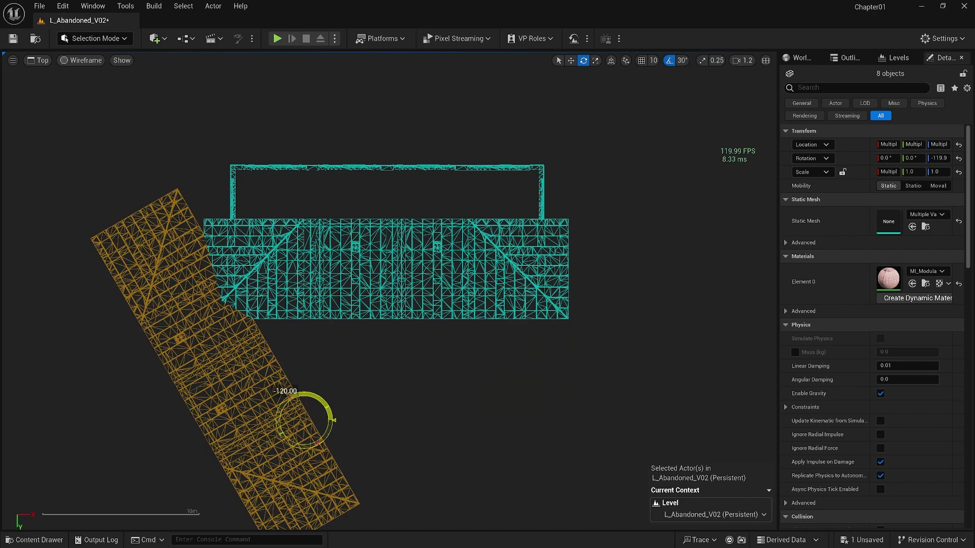
pyautogui.moveTo(428, 137); pyautogui.dragTo(461, 120)
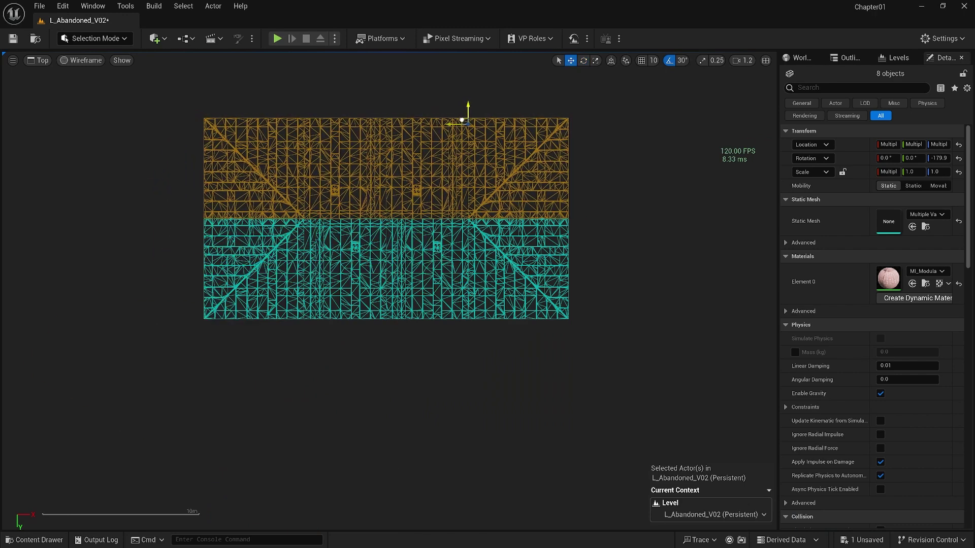
# In the Left view, flatten all roof pieces to a Z scale of 0.51 and set them on the wall tops.
pyautogui.click(38, 61)
pyautogui.click(70, 131)
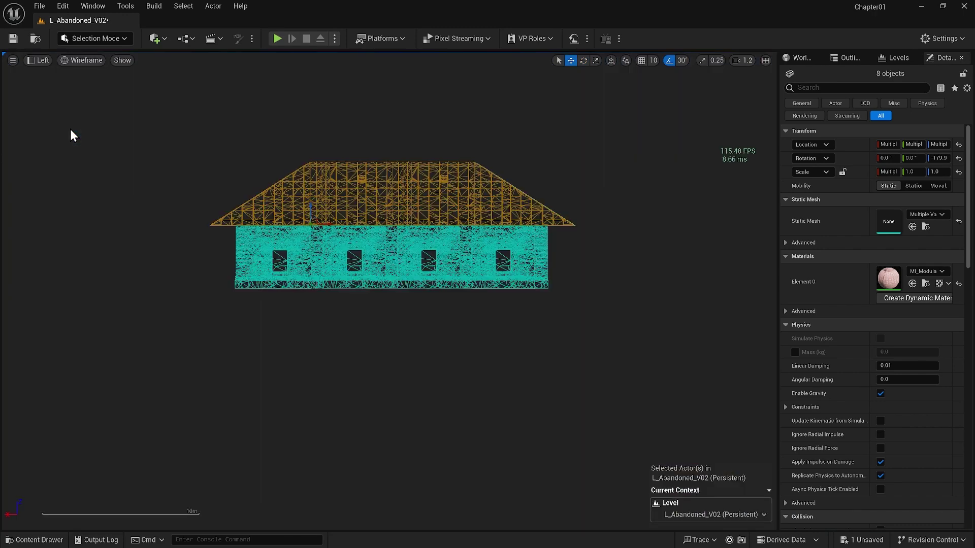
pyautogui.click(569, 135)
pyautogui.moveTo(591, 146); pyautogui.dragTo(157, 200)
pyautogui.press('r')
pyautogui.moveTo(310, 208); pyautogui.dragTo(310, 226)
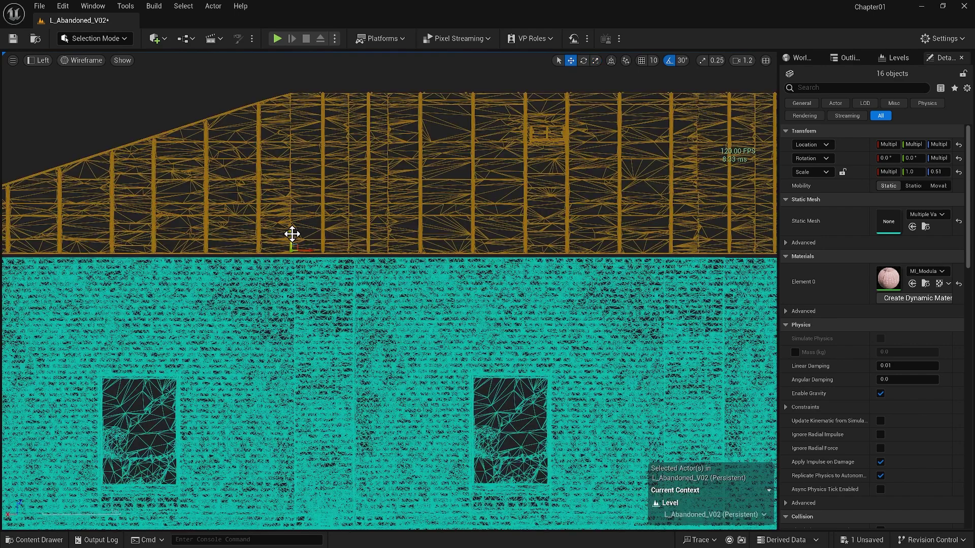
pyautogui.moveTo(292, 234); pyautogui.dragTo(290, 238)
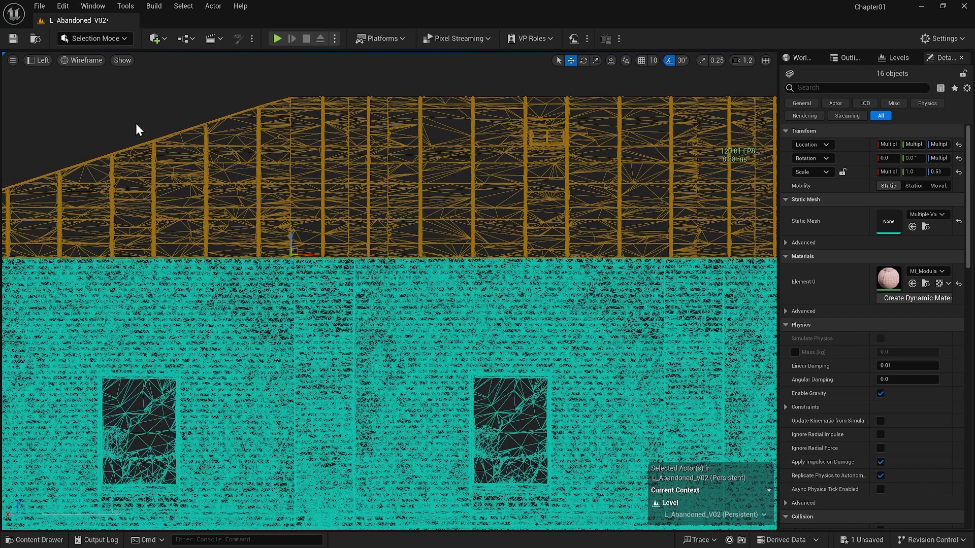
# Centre the roof over the walls in the Bottom view, and return to the perspective view at bookmark 2.
pyautogui.click(42, 62)
pyautogui.click(59, 86)
pyautogui.moveTo(368, 215); pyautogui.dragTo(16, 60, button='right')
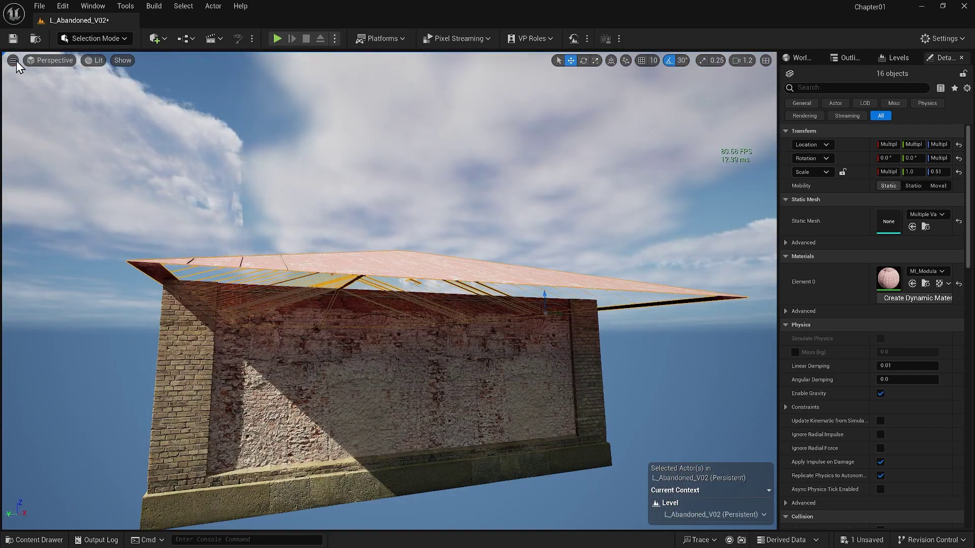
pyautogui.click(41, 60)
pyautogui.click(51, 120)
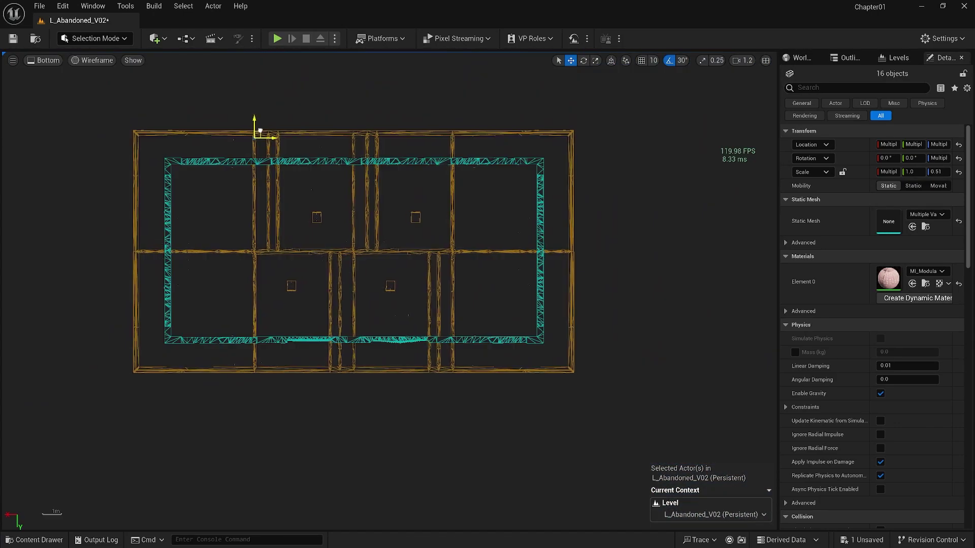
pyautogui.moveTo(260, 131); pyautogui.dragTo(261, 132)
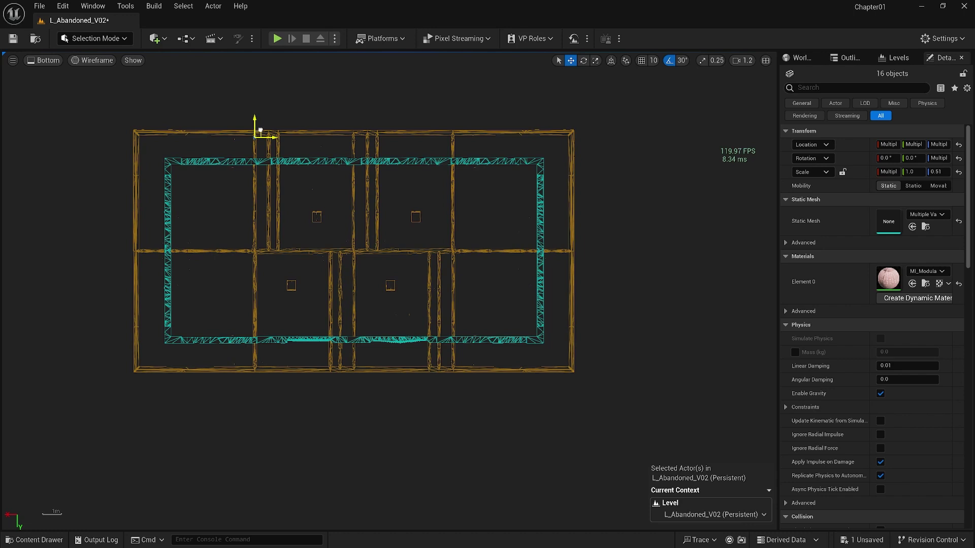
pyautogui.press('2')
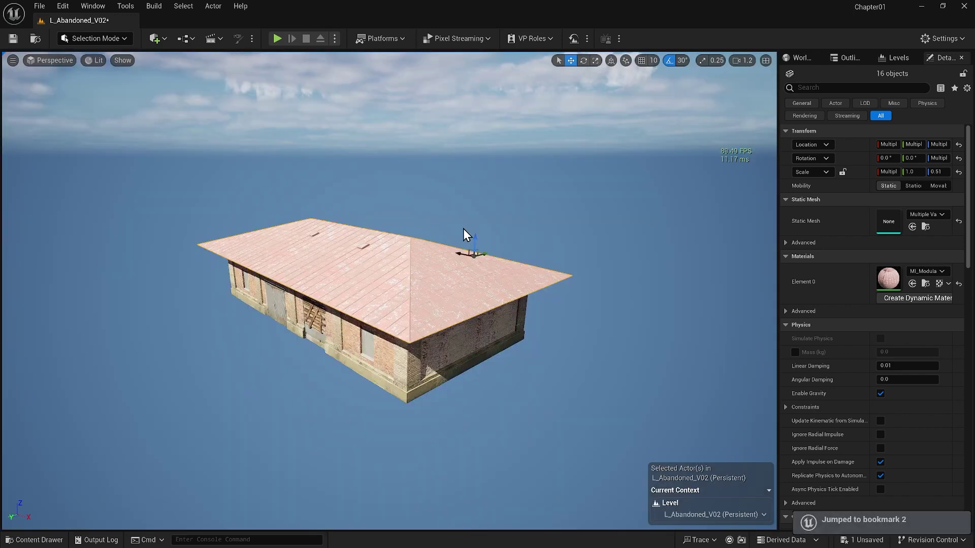
# Try to scale the multi-selected roof pieces horizontally, and undo the scaling.
pyautogui.press('r')
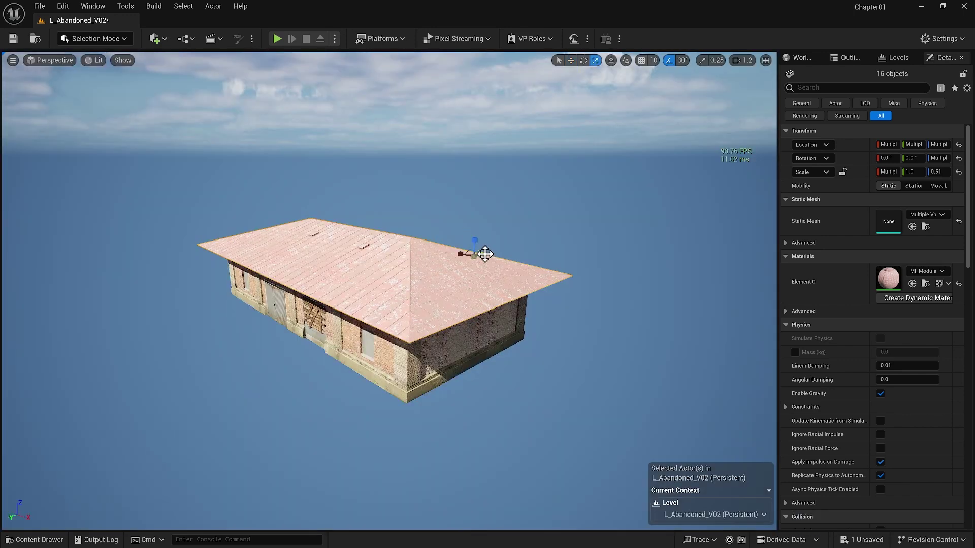
pyautogui.moveTo(484, 253)
pyautogui.mouseDown()
pyautogui.moveTo(447, 258)
pyautogui.moveTo(484, 258)
pyautogui.mouseUp()
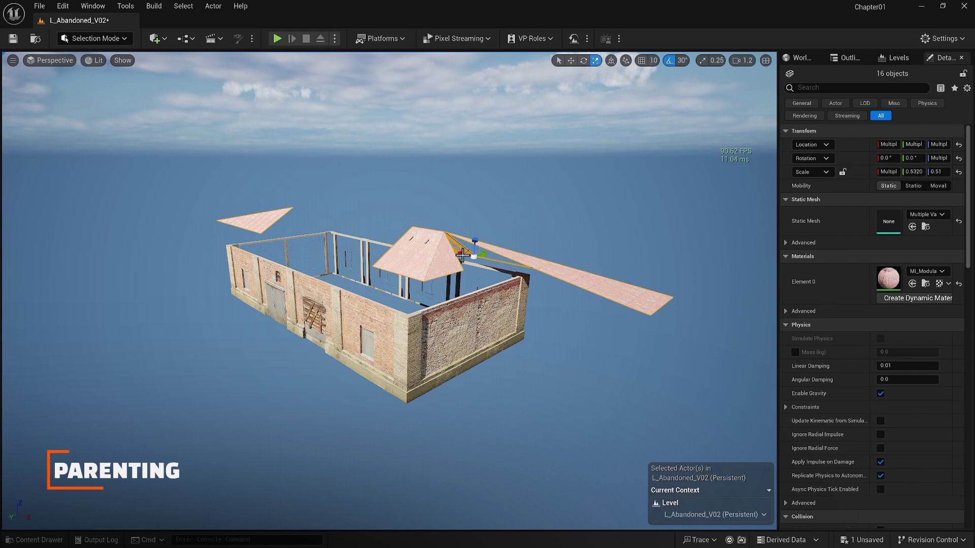
pyautogui.hotkey('ctrl', 'z')
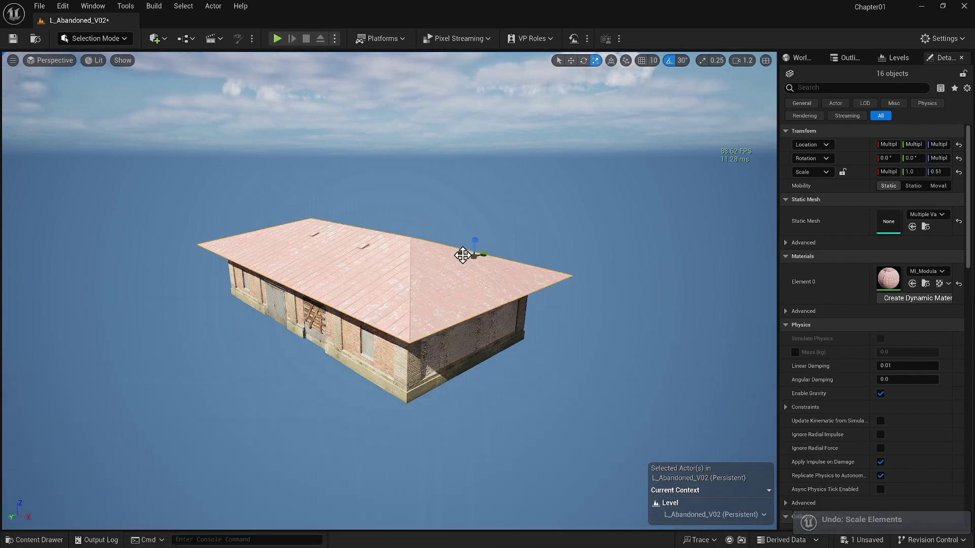
# Rename the rectangular front roof panel nearest the sloped end as Roof.
pyautogui.click(313, 279)
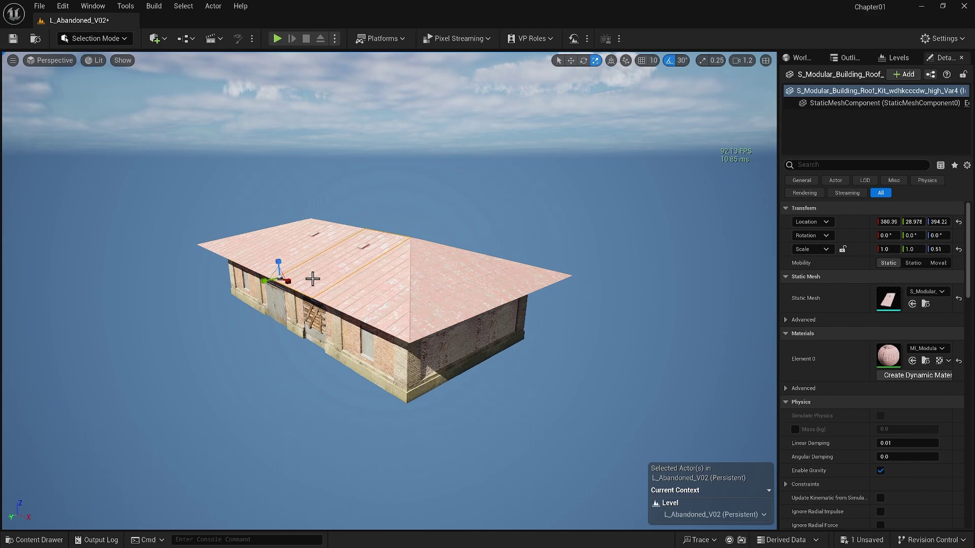
pyautogui.press('F2')
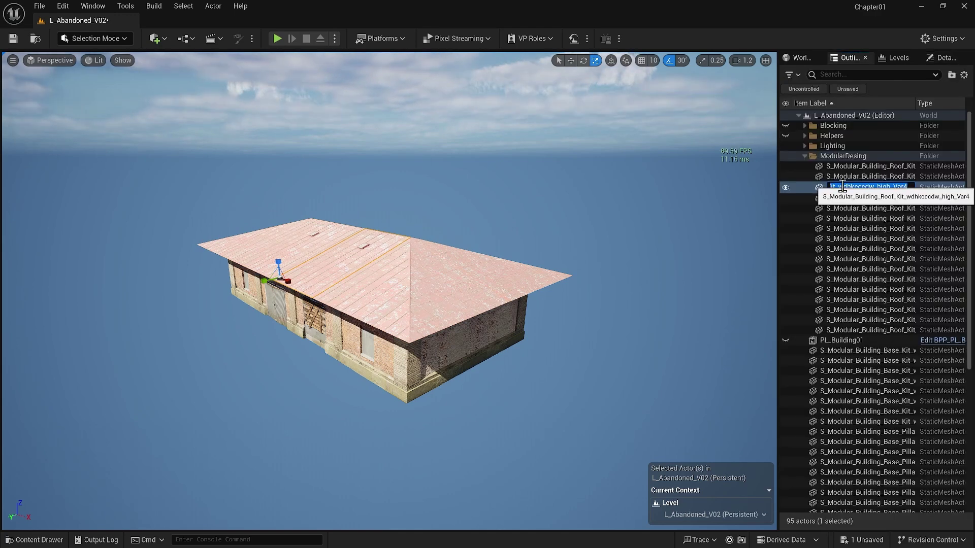
pyautogui.write('Roof')
pyautogui.press('Return')
# Select all the roof pieces together in the Left view and return to the perspective view.
pyautogui.click(51, 60)
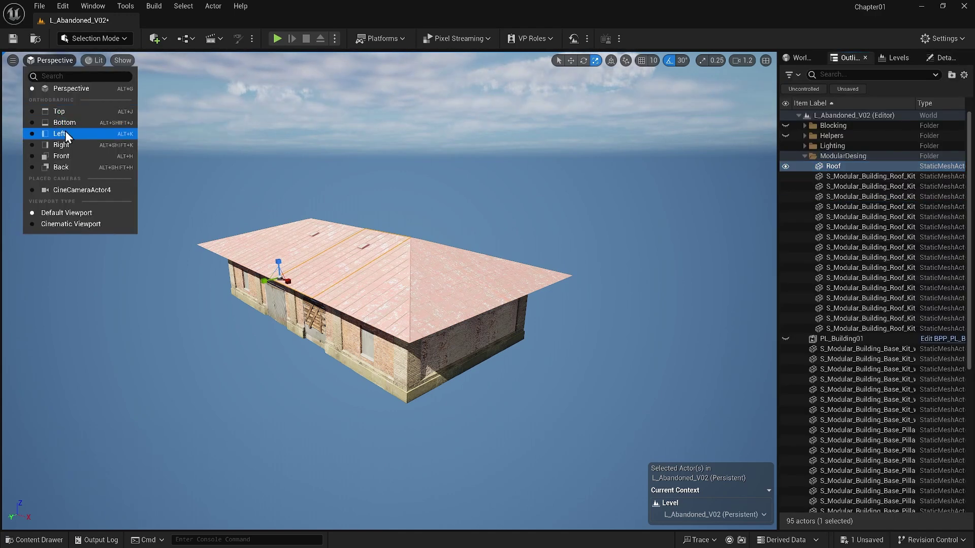
pyautogui.click(60, 134)
pyautogui.moveTo(599, 207); pyautogui.dragTo(174, 261)
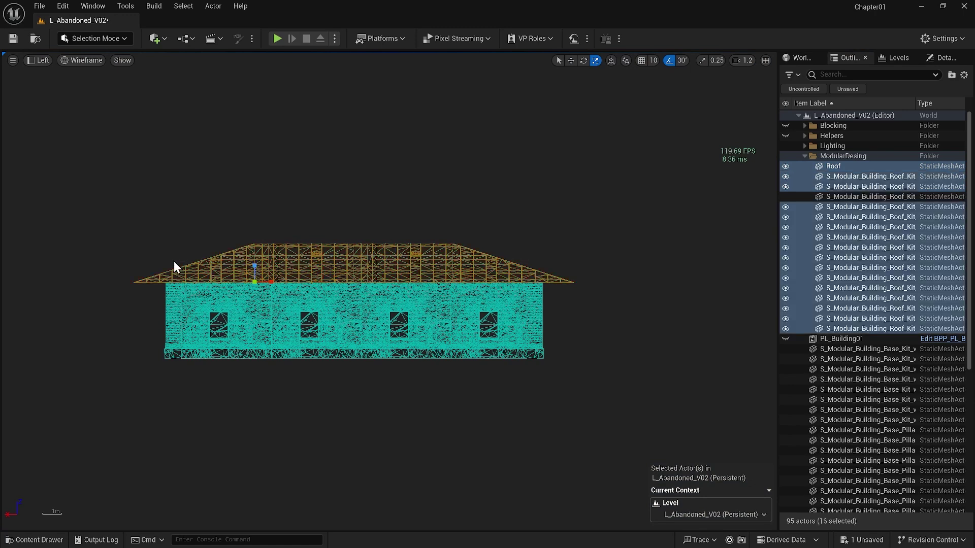
pyautogui.click(38, 58)
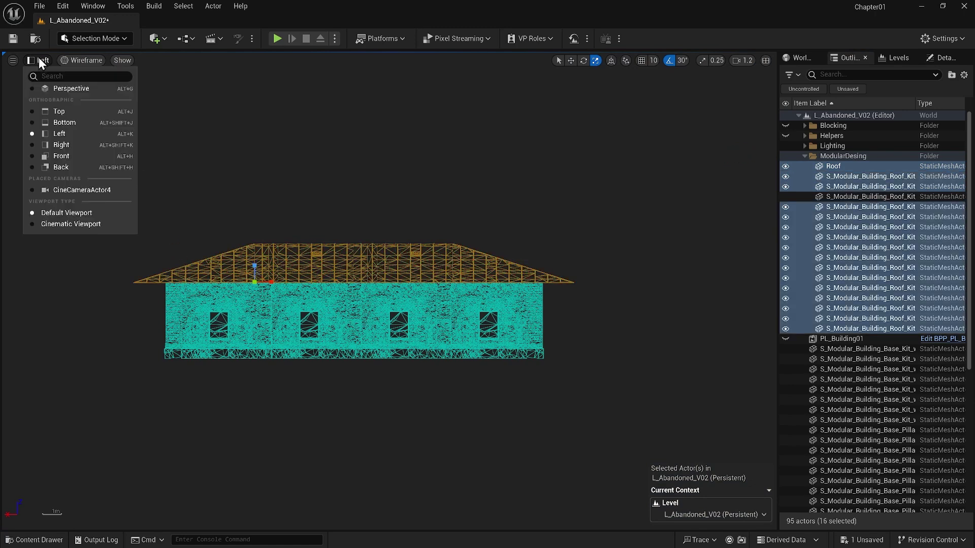
pyautogui.click(68, 92)
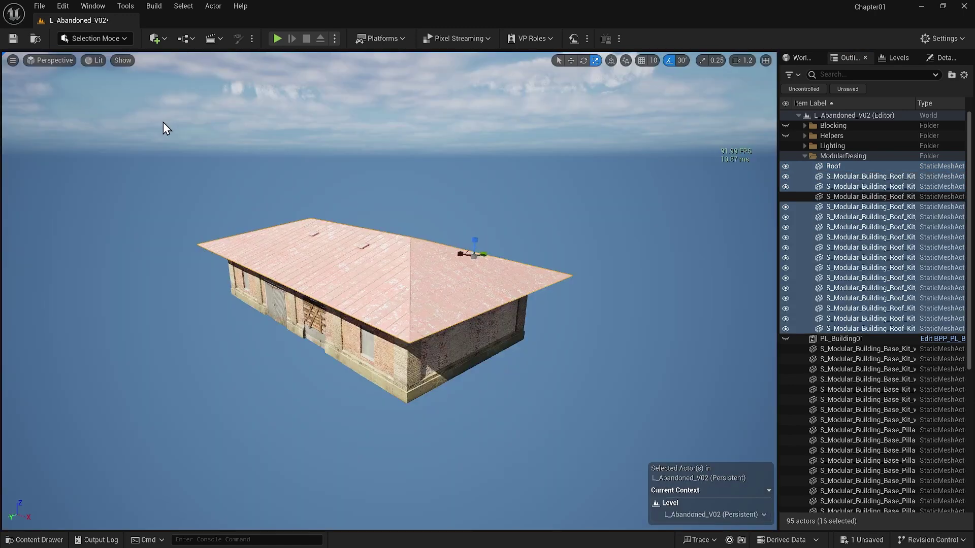
# Remove Roof from the selection, parent the remaining selected roof pieces to it, and check the hierarchy by toggling its visibility.
pyautogui.keyDown('ctrl'); pyautogui.click(840, 166); pyautogui.keyUp('ctrl')
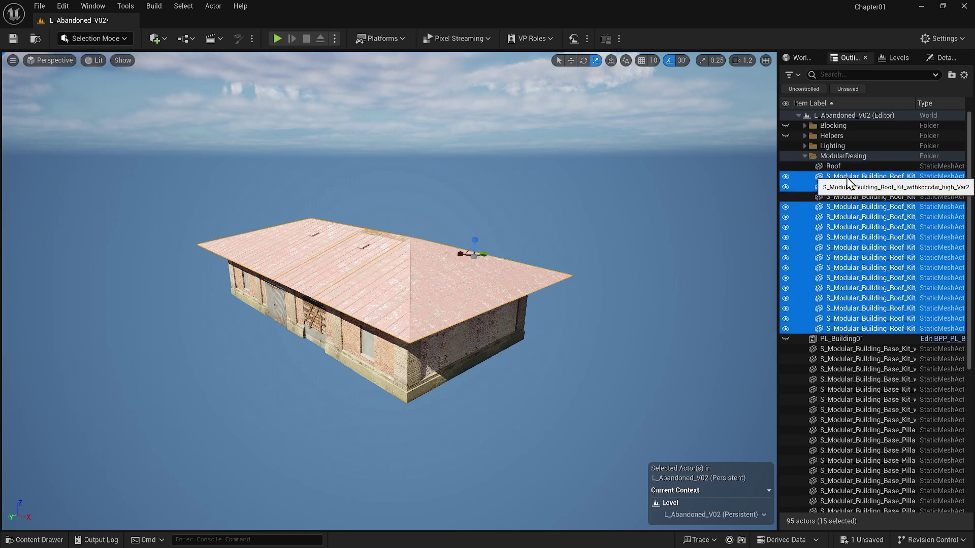
pyautogui.moveTo(846, 177); pyautogui.dragTo(837, 165)
pyautogui.click(810, 167)
pyautogui.click(786, 167)
pyautogui.click(785, 166)
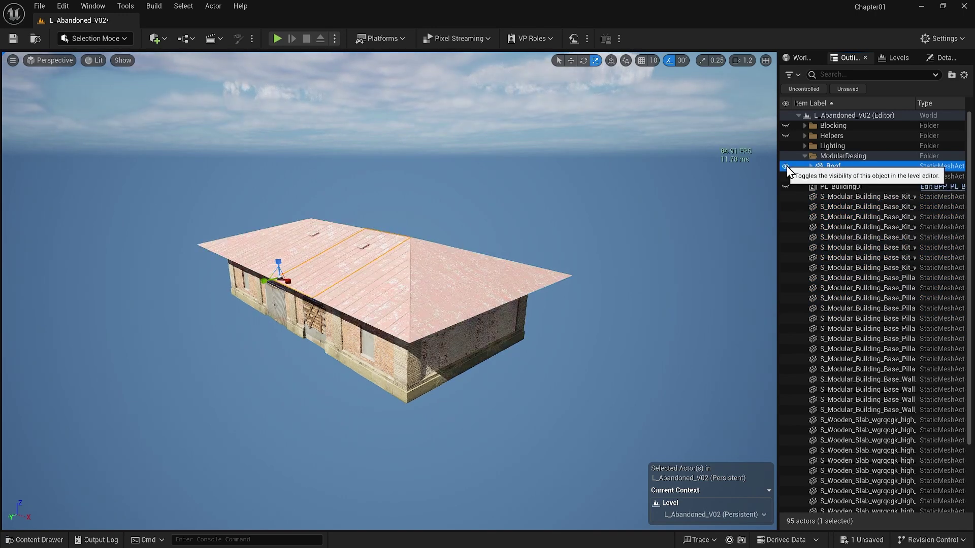
# Try to scale the parented Roof horizontally as one unit, and undo the scaling.
pyautogui.moveTo(262, 284); pyautogui.dragTo(286, 281)
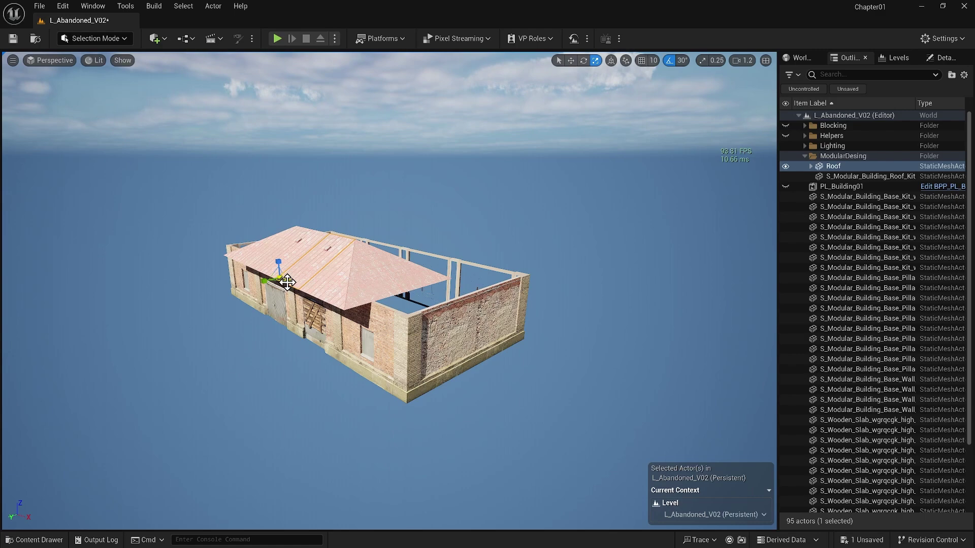
pyautogui.hotkey('ctrl', 'z')
pyautogui.hotkey('ctrl', 'z')
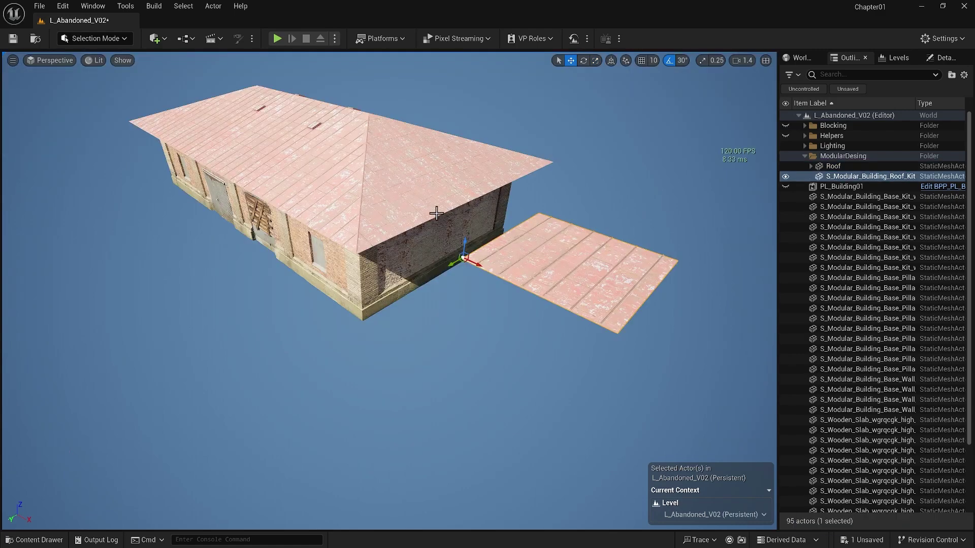
# Rotate the loose rectangular roof panel upside down and move it against the building's sloped-roof end.
pyautogui.press('e')
pyautogui.moveTo(449, 258); pyautogui.dragTo(452, 300)
pyautogui.press('w')
pyautogui.moveTo(473, 252); pyautogui.dragTo(504, 234)
# Duplicate the flipped roof panel in the Top view, starting at the roof's end edge.
pyautogui.click(54, 60)
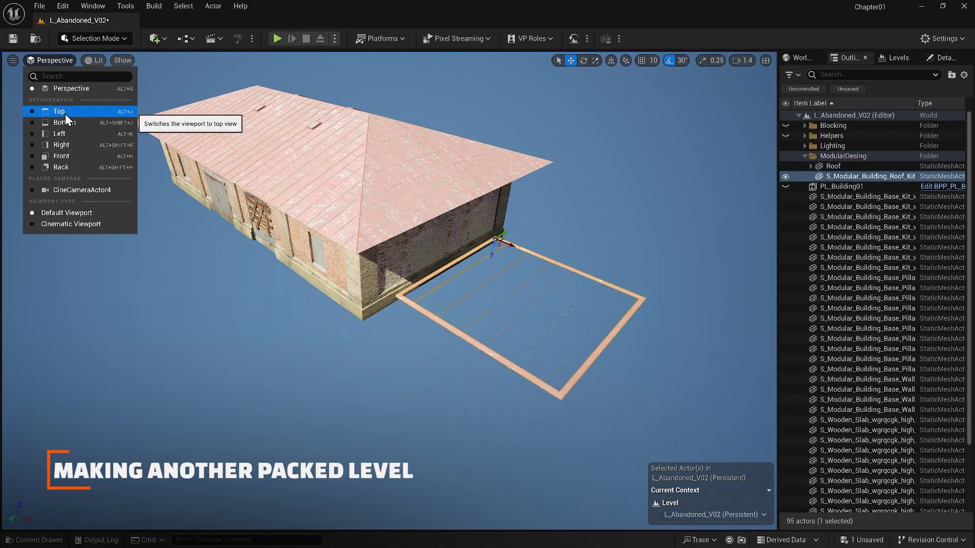
pyautogui.click(66, 116)
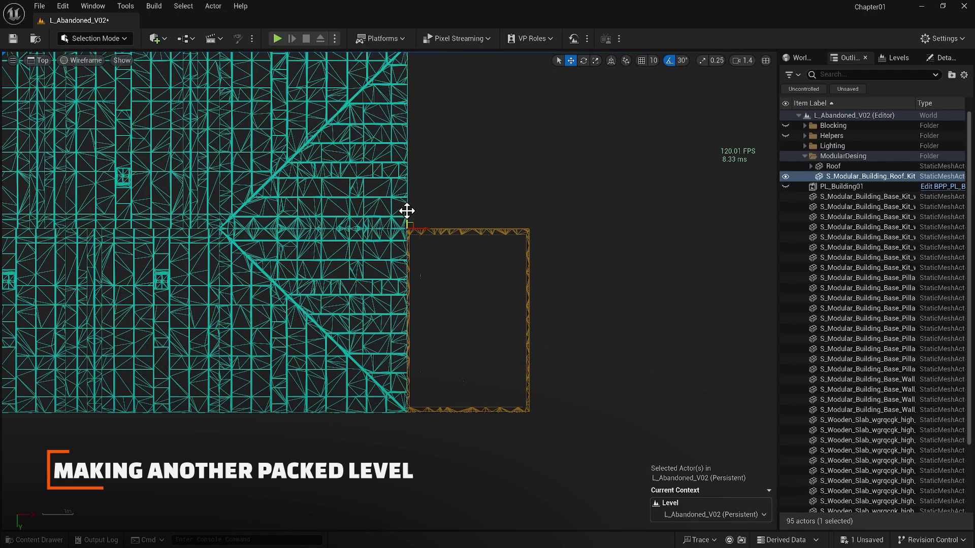
pyautogui.moveTo(422, 228)
pyautogui.keyDown('alt'); pyautogui.mouseDown()
pyautogui.moveTo(544, 227)
pyautogui.moveTo(528, 269)
pyautogui.moveTo(423, 235)
pyautogui.mouseUp(); pyautogui.keyUp('alt')
pyautogui.press('space')
pyautogui.press('space')
pyautogui.scroll(-1, 481, 269)
pyautogui.press('w')
pyautogui.press('r')
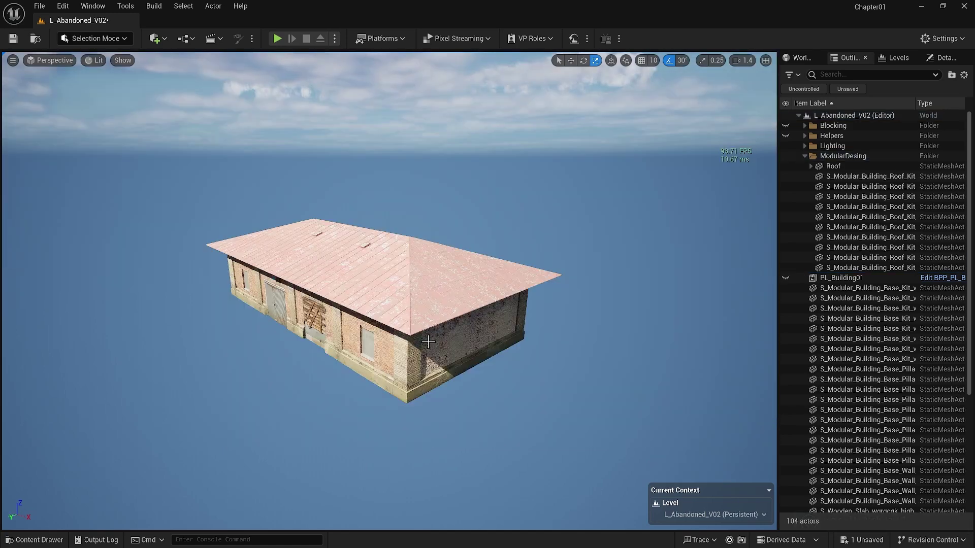
# Select every piece of the second building in the Top view and create a packed level actor with the Center Min Z pivot.
pyautogui.moveTo(70, 191); pyautogui.dragTo(383, 395)
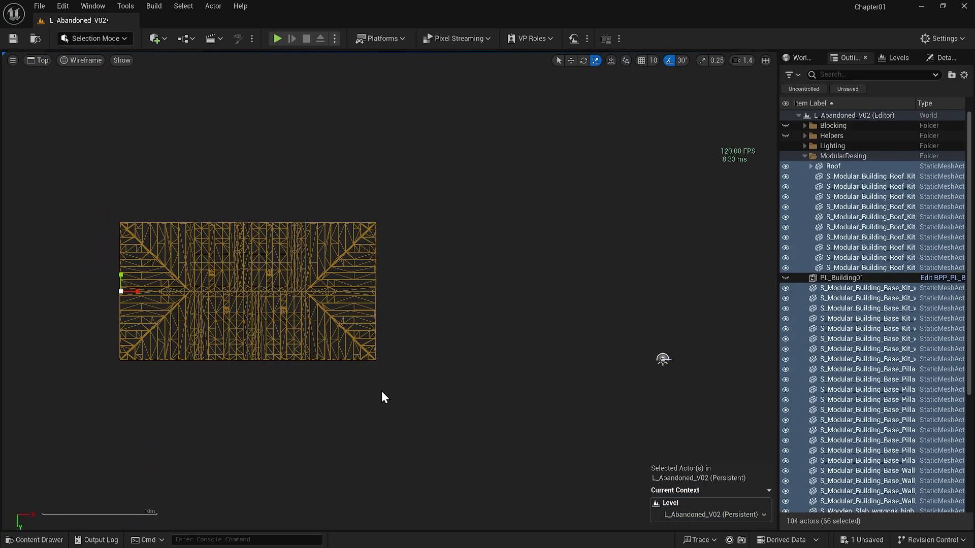
pyautogui.rightClick(851, 242)
pyautogui.moveTo(829, 425)
pyautogui.click(888, 452)
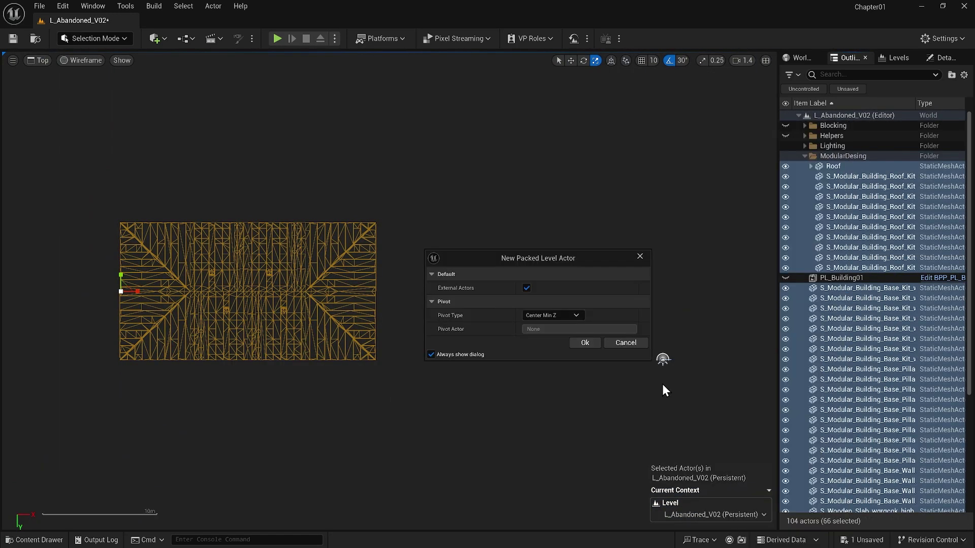
pyautogui.click(584, 342)
# Save the new packed level as PL_Building02 in the Levels/PL folder.
pyautogui.click(416, 254)
pyautogui.click(300, 431)
pyautogui.press('BackSpace')
pyautogui.write('2')
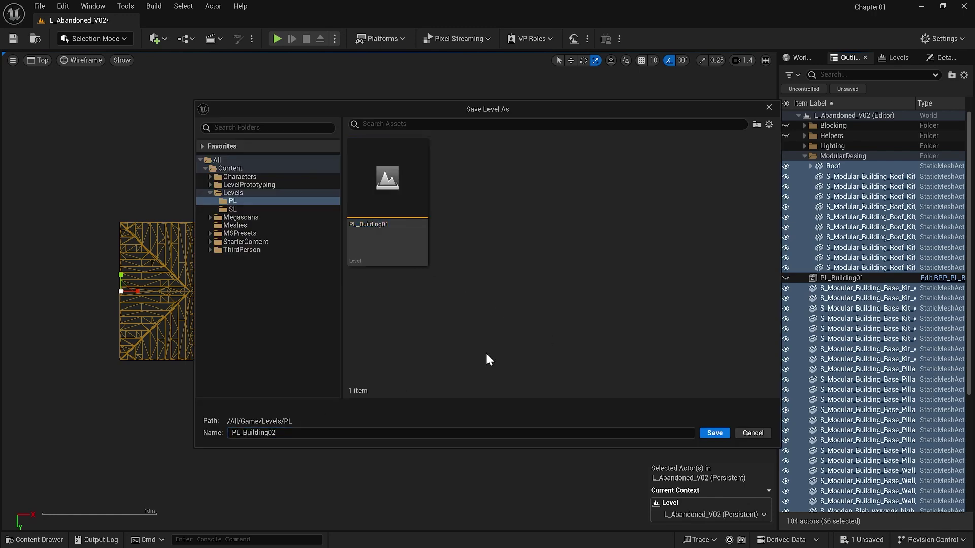
pyautogui.click(712, 433)
pyautogui.click(711, 433)
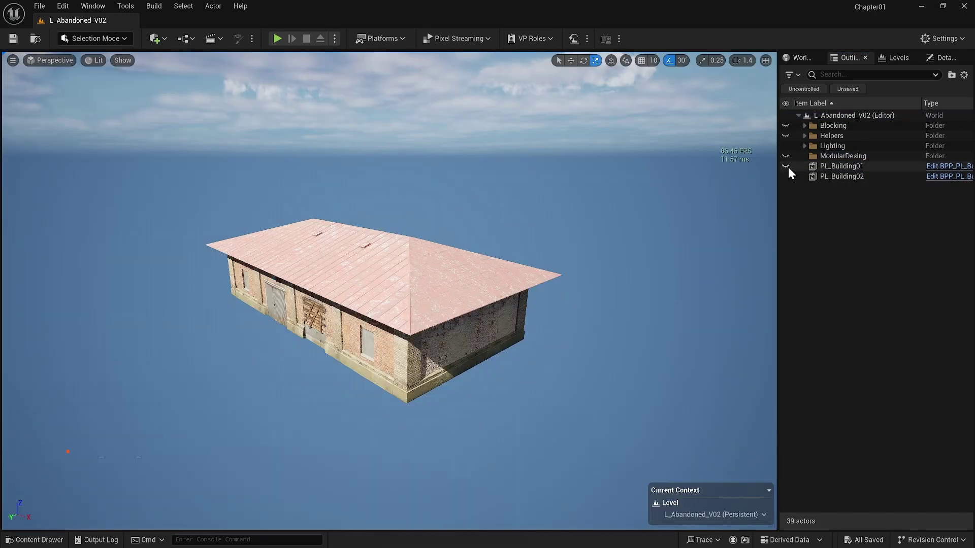
# Unhide PL_Building01 and move it clear of the single-storey building.
pyautogui.click(787, 167)
pyautogui.click(402, 279)
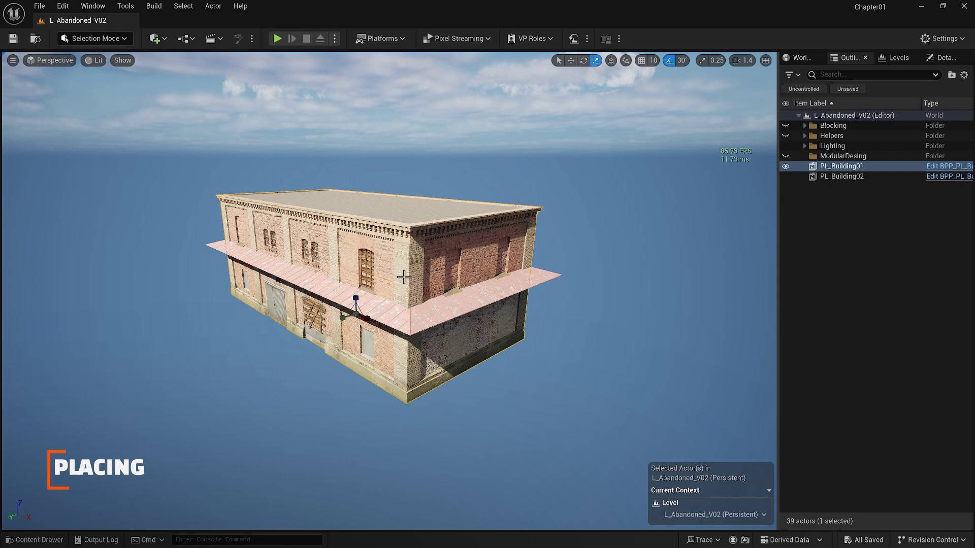
pyautogui.press('w')
pyautogui.moveTo(344, 306); pyautogui.dragTo(561, 367)
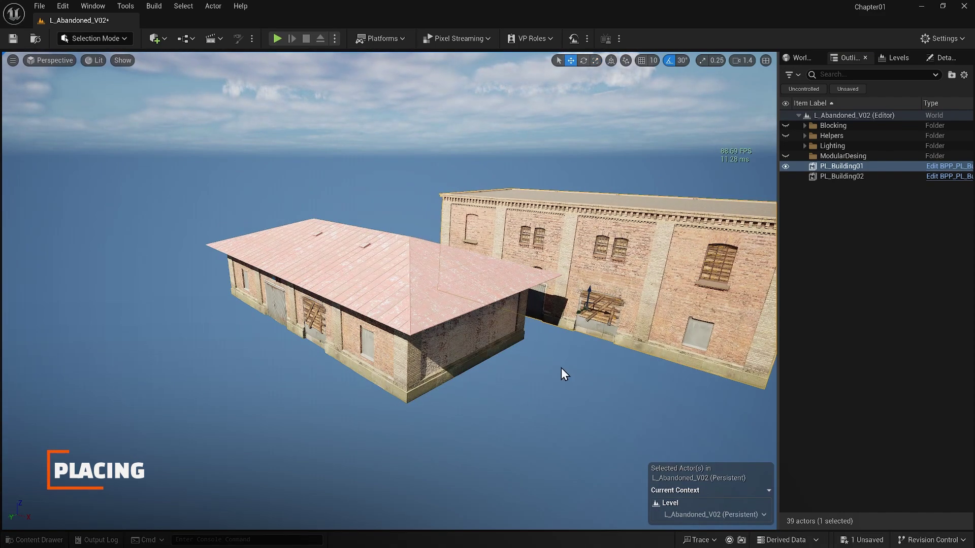
pyautogui.moveTo(562, 367); pyautogui.dragTo(599, 365, button='right')
pyautogui.moveTo(511, 288); pyautogui.dragTo(544, 331)
pyautogui.scroll(1, 544, 331)
pyautogui.scroll(-1, 544, 331)
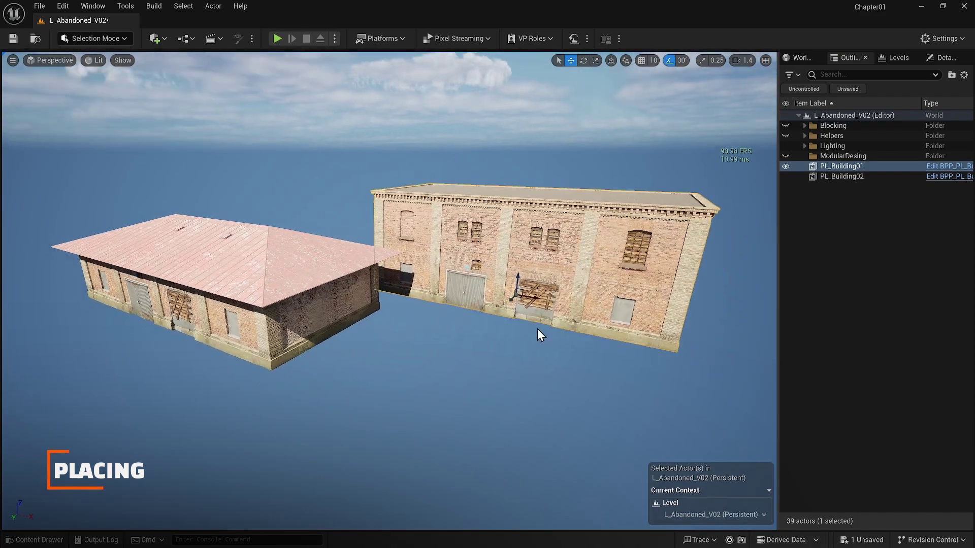
# Show the Blocking folder and reposition PL_Building01 on the blocked-out ground.
pyautogui.click(786, 126)
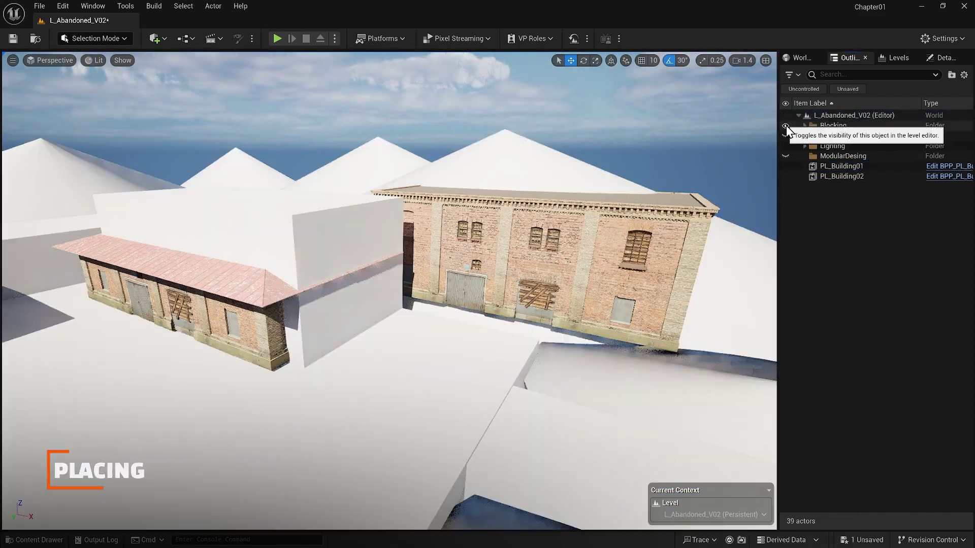
pyautogui.click(842, 176)
pyautogui.moveTo(500, 342); pyautogui.dragTo(493, 373, button='right')
pyautogui.click(663, 302)
pyautogui.moveTo(493, 373); pyautogui.dragTo(333, 273)
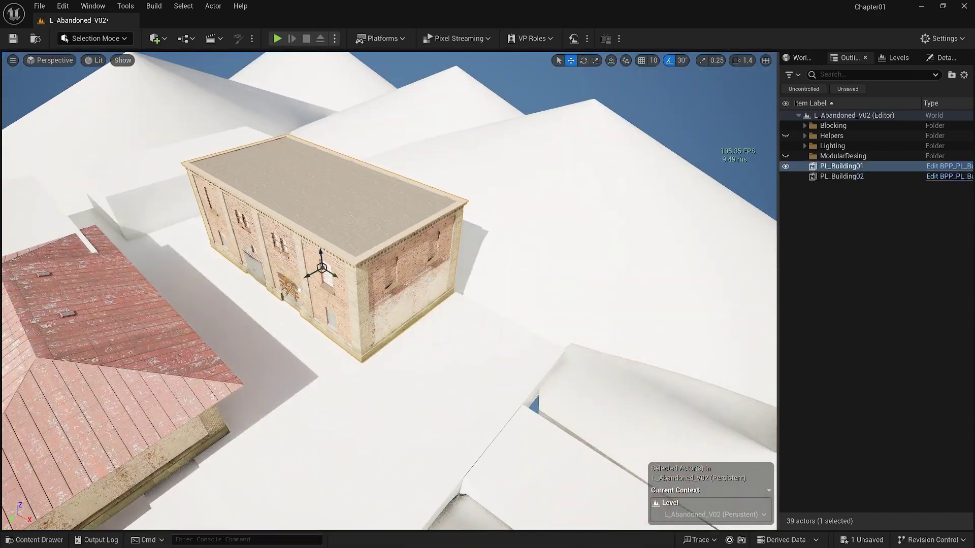
# Move and rotate PL_Building02 to fit its place among the blocking shapes.
pyautogui.moveTo(334, 273); pyautogui.dragTo(253, 336, button='right')
pyautogui.click(254, 336)
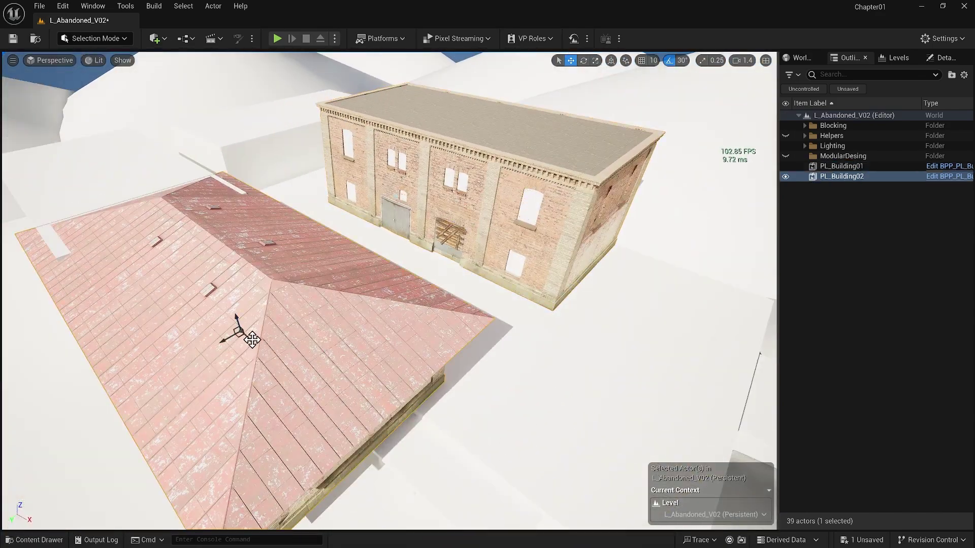
pyautogui.moveTo(251, 339); pyautogui.dragTo(200, 283)
pyautogui.moveTo(256, 284); pyautogui.dragTo(213, 318, button='right')
pyautogui.press('e')
pyautogui.moveTo(287, 140); pyautogui.dragTo(356, 130)
pyautogui.moveTo(355, 130); pyautogui.dragTo(317, 224, button='right')
pyautogui.press('w')
pyautogui.moveTo(315, 227); pyautogui.dragTo(232, 186)
pyautogui.moveTo(232, 185); pyautogui.dragTo(198, 160, button='right')
# Duplicate PL_Building02, rotate the copy, and place it in the gap between the other two buildings.
pyautogui.keyDown('alt'); pyautogui.moveTo(350, 265); pyautogui.dragTo(467, 253); pyautogui.keyUp('alt')
pyautogui.moveTo(387, 293); pyautogui.dragTo(457, 299, button='right')
pyautogui.press('e')
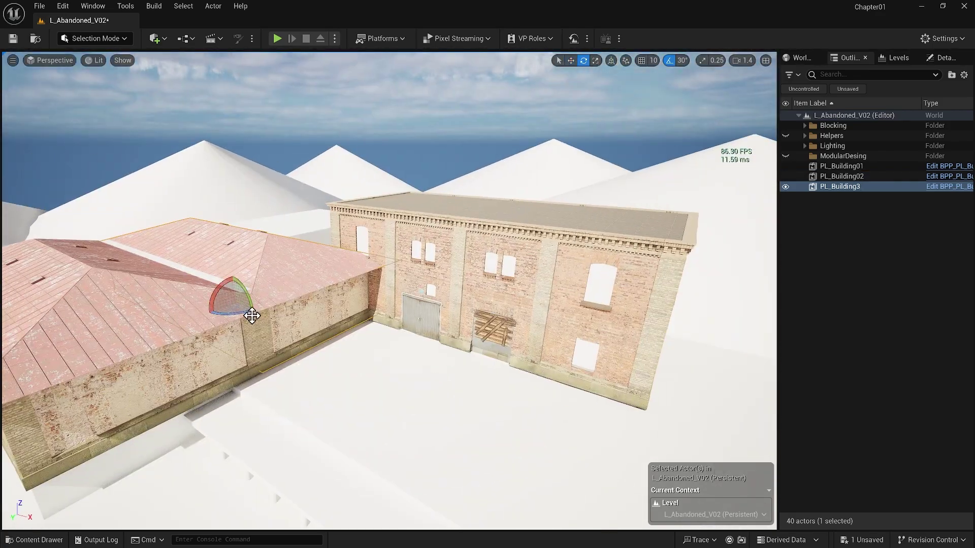
pyautogui.moveTo(252, 316); pyautogui.dragTo(333, 339)
pyautogui.press('w')
pyautogui.moveTo(333, 340)
pyautogui.mouseDown(button='right')
pyautogui.moveTo(284, 314)
pyautogui.moveTo(345, 347)
pyautogui.mouseUp(button='right')
pyautogui.moveTo(344, 347); pyautogui.dragTo(446, 285)
pyautogui.moveTo(446, 285)
pyautogui.mouseDown(button='right')
pyautogui.moveTo(450, 302)
pyautogui.moveTo(463, 288)
pyautogui.mouseUp(button='right')
# Examine the arrangement of the three buildings on the blocking, up close and from a distance.
pyautogui.click(465, 193)
pyautogui.keyDown('ctrl'); pyautogui.click(394, 169); pyautogui.keyUp('ctrl')
pyautogui.keyDown('ctrl'); pyautogui.click(284, 173); pyautogui.keyUp('ctrl')
pyautogui.press('s')
pyautogui.moveTo(284, 173); pyautogui.dragTo(284, 178, button='right')
pyautogui.press('Escape')
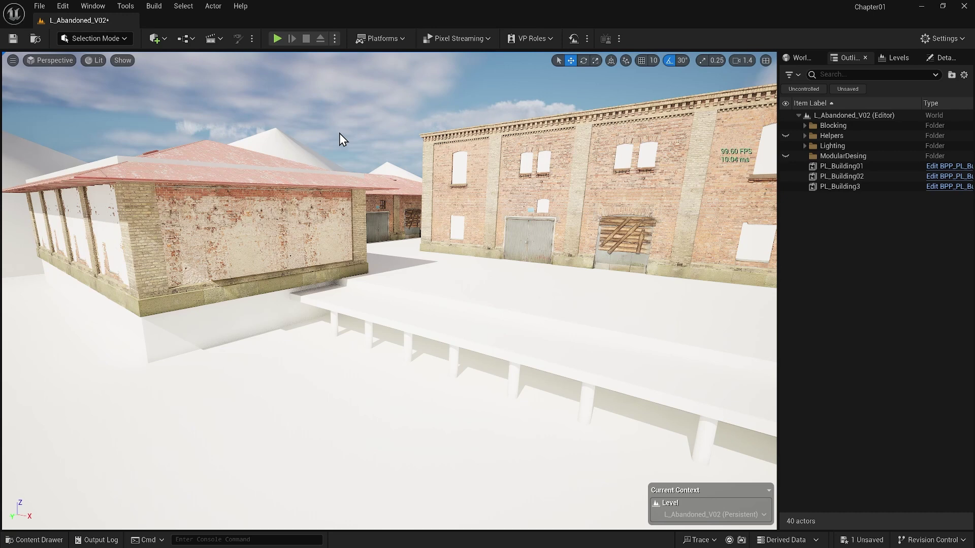
pyautogui.scroll(-5, 340, 133)
# Collapse the Blocking folder and group the three packed building actors in a new folder named Buildings.
pyautogui.click(159, 309)
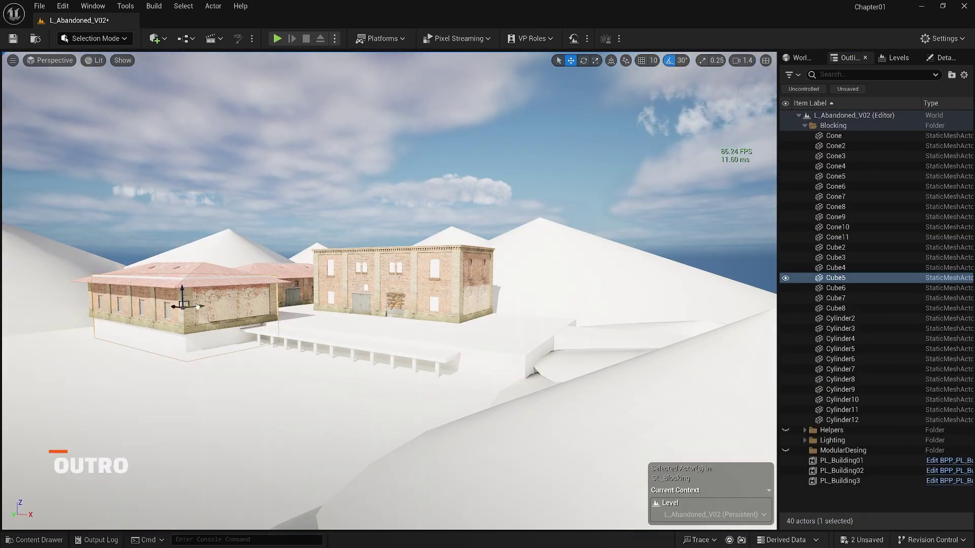
pyautogui.click(805, 126)
pyautogui.click(787, 125)
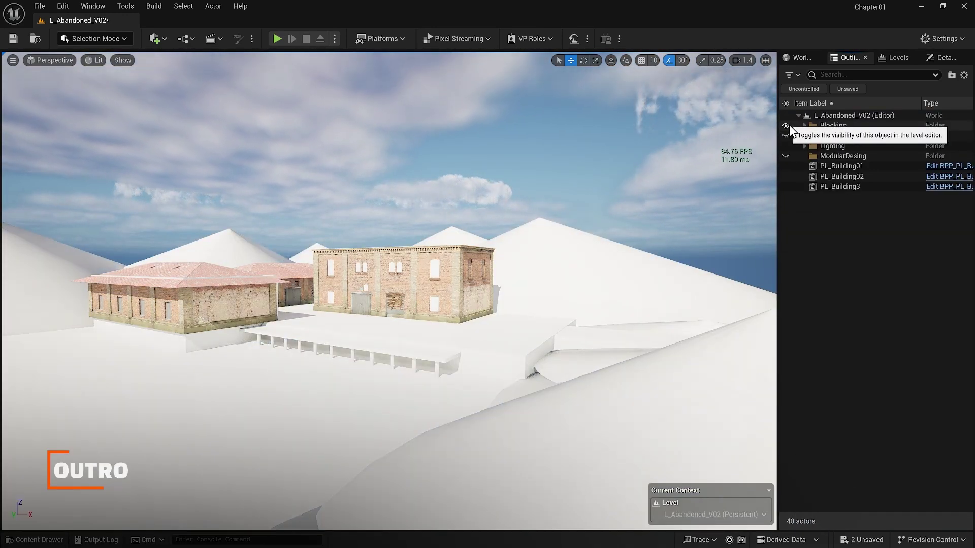
pyautogui.click(838, 168)
pyautogui.keyDown('shift'); pyautogui.click(836, 186); pyautogui.keyUp('shift')
pyautogui.rightClick(836, 184)
pyautogui.moveTo(698, 504)
pyautogui.click(867, 469)
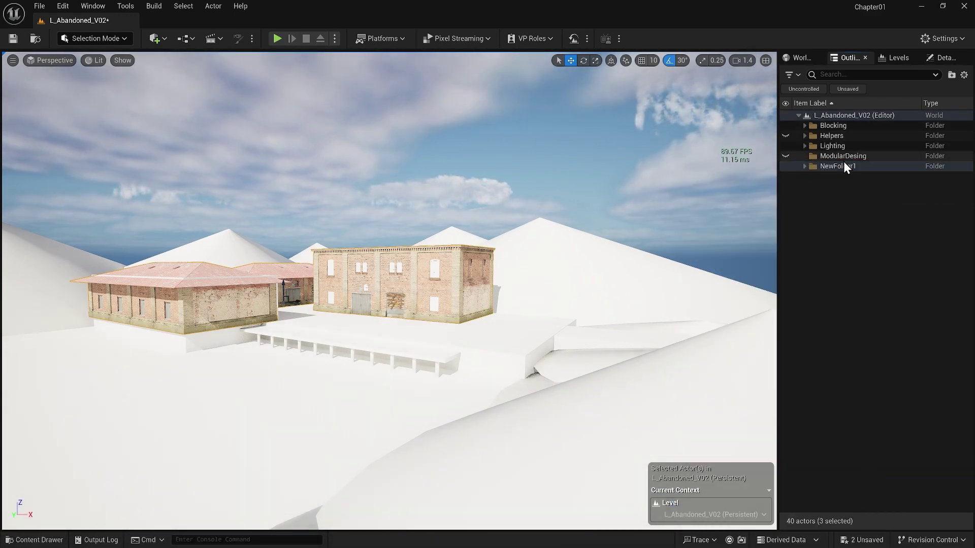
pyautogui.write('Buildings')
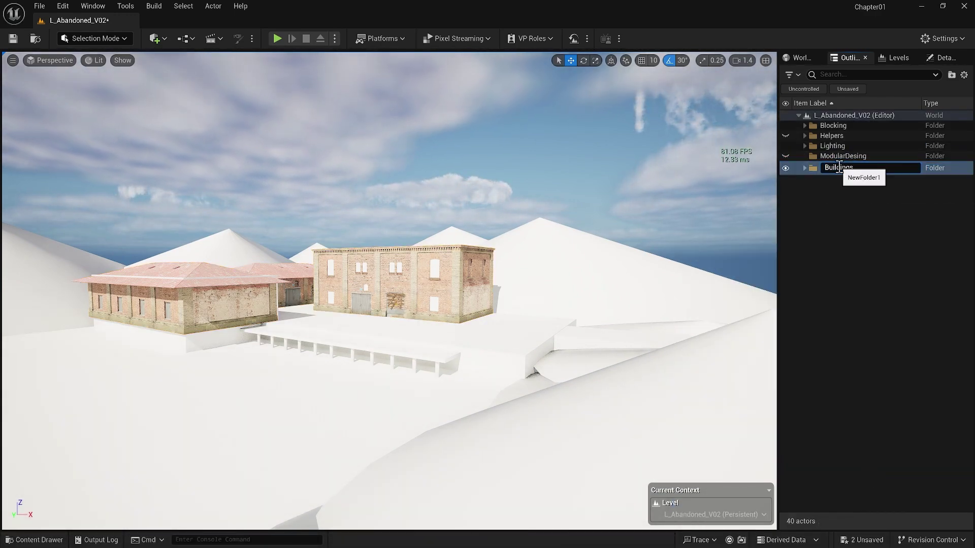